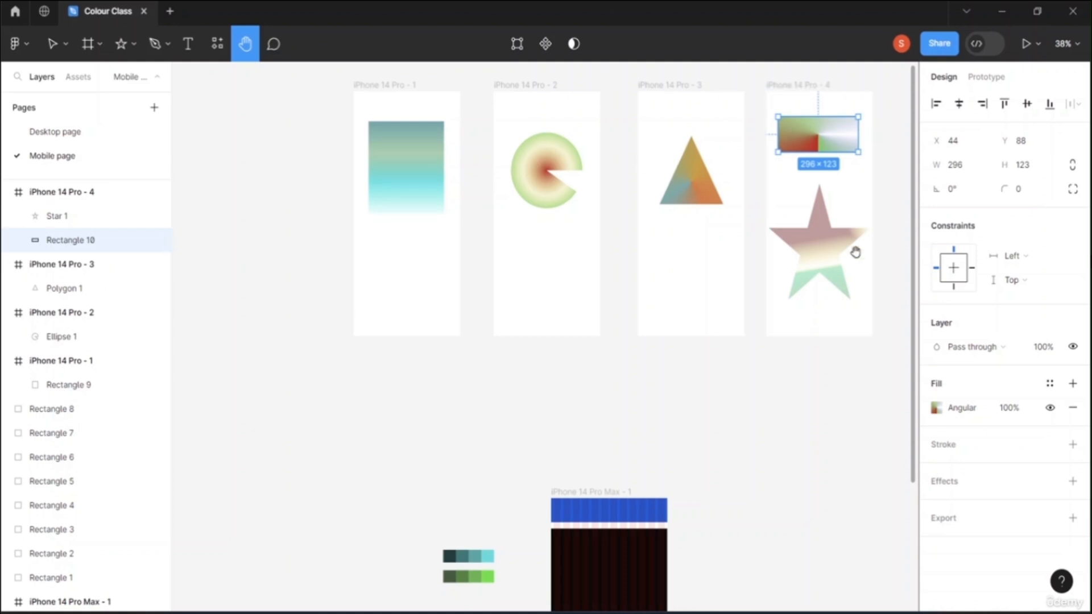
# Add an iPhone 14 Pro frame and place it beside iPhone 14 Pro - 4, aligned with that frame's top edge
pyautogui.click(100, 44)
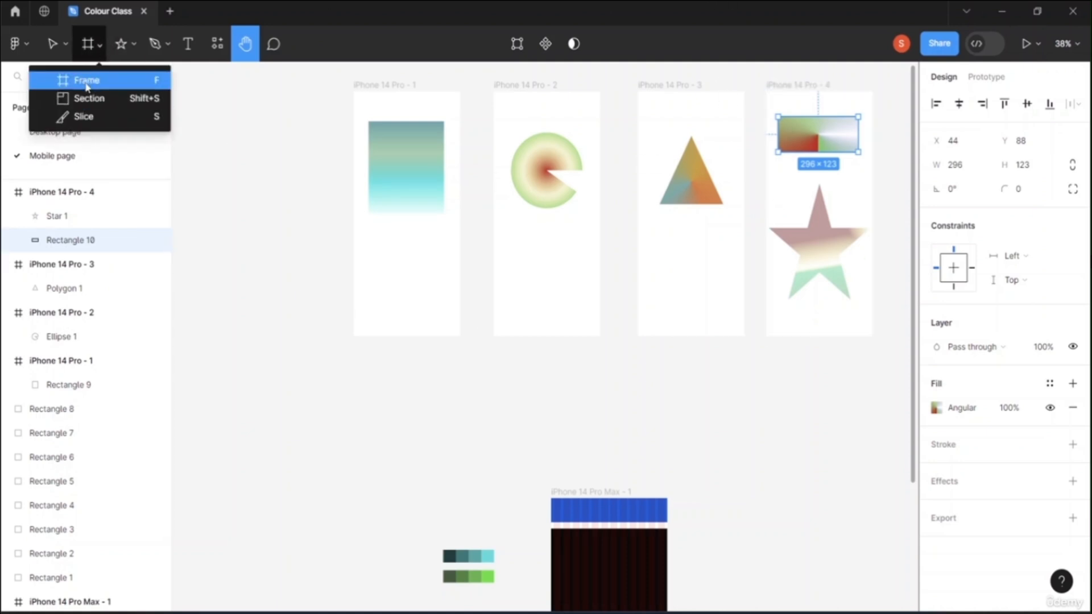
pyautogui.click(85, 81)
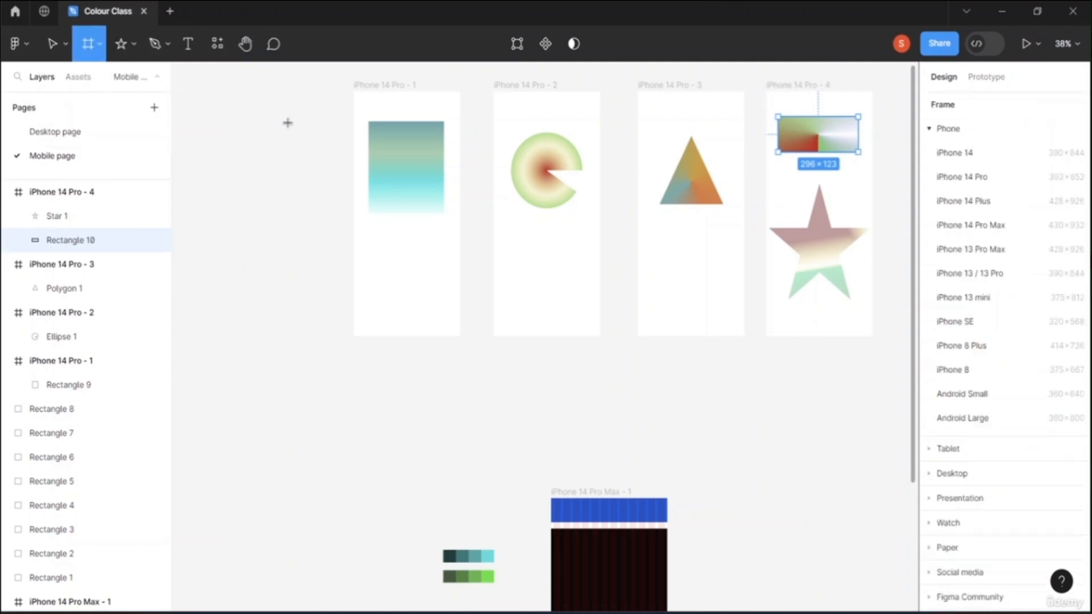
pyautogui.click(970, 177)
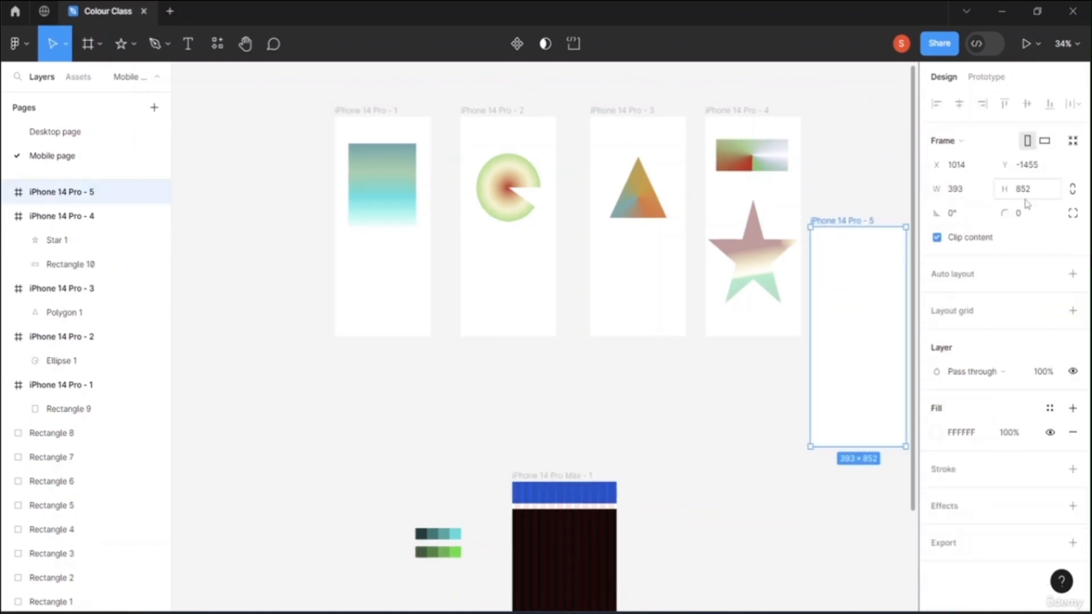
pyautogui.moveTo(860, 282); pyautogui.dragTo(865, 176)
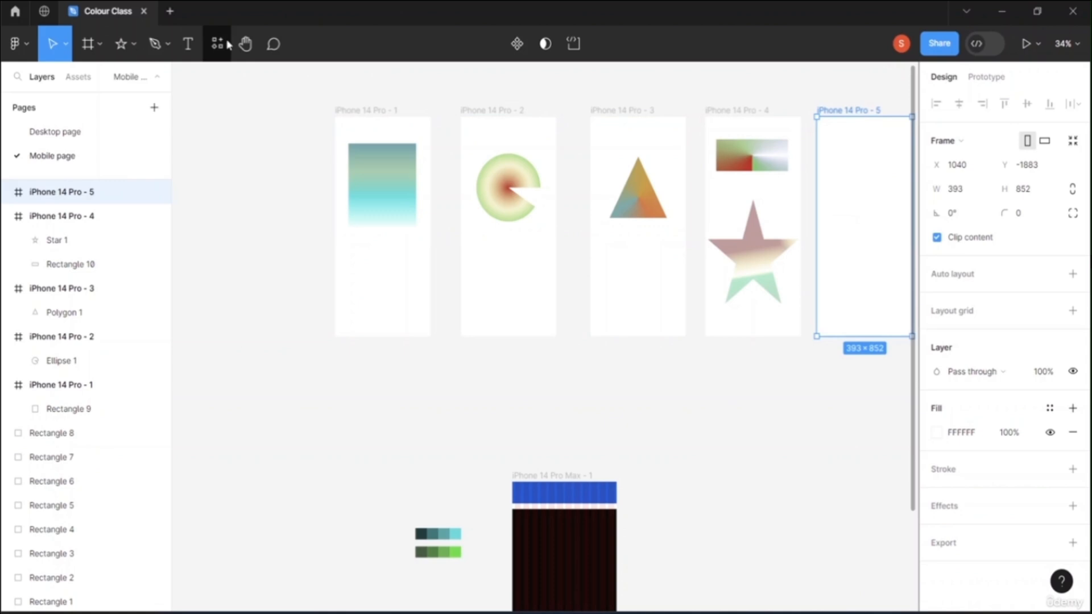
# Draw a full-width rectangle of about 393 × 117 along the top edge of the iPhone 14 Pro - 5 frame
pyautogui.click(245, 43)
pyautogui.moveTo(635, 413); pyautogui.dragTo(526, 410)
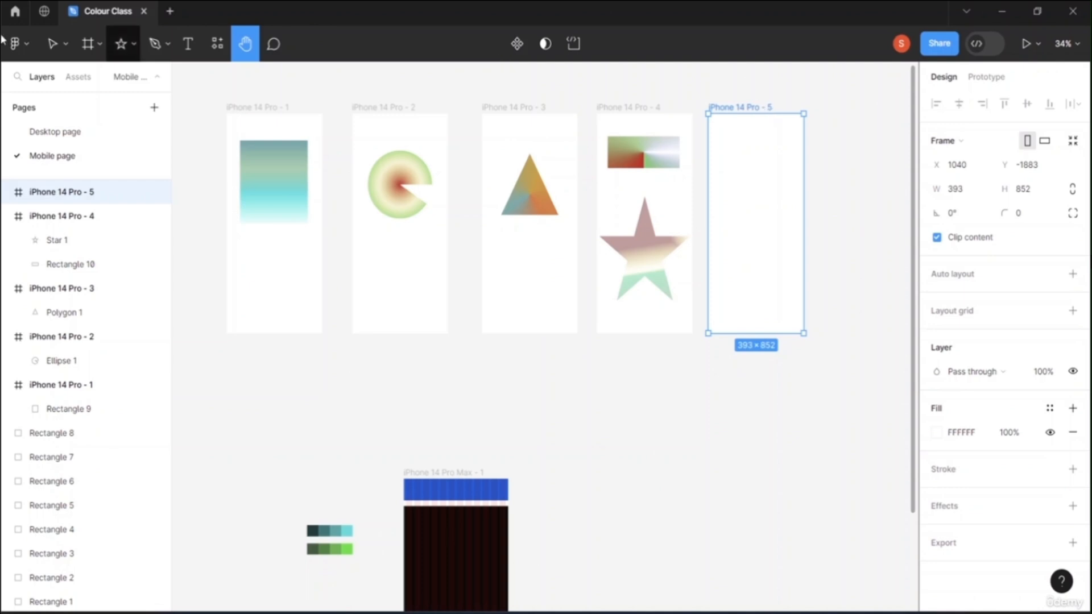
pyautogui.click(132, 45)
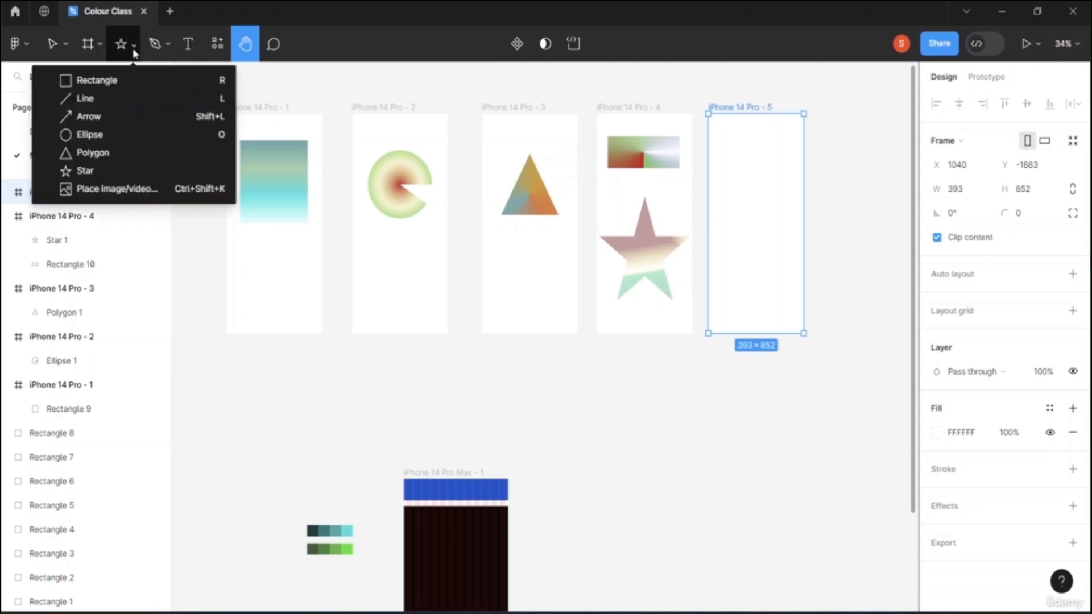
pyautogui.click(145, 86)
pyautogui.moveTo(708, 114)
pyautogui.mouseDown()
pyautogui.moveTo(708, 131)
pyautogui.moveTo(802, 144)
pyautogui.mouseUp()
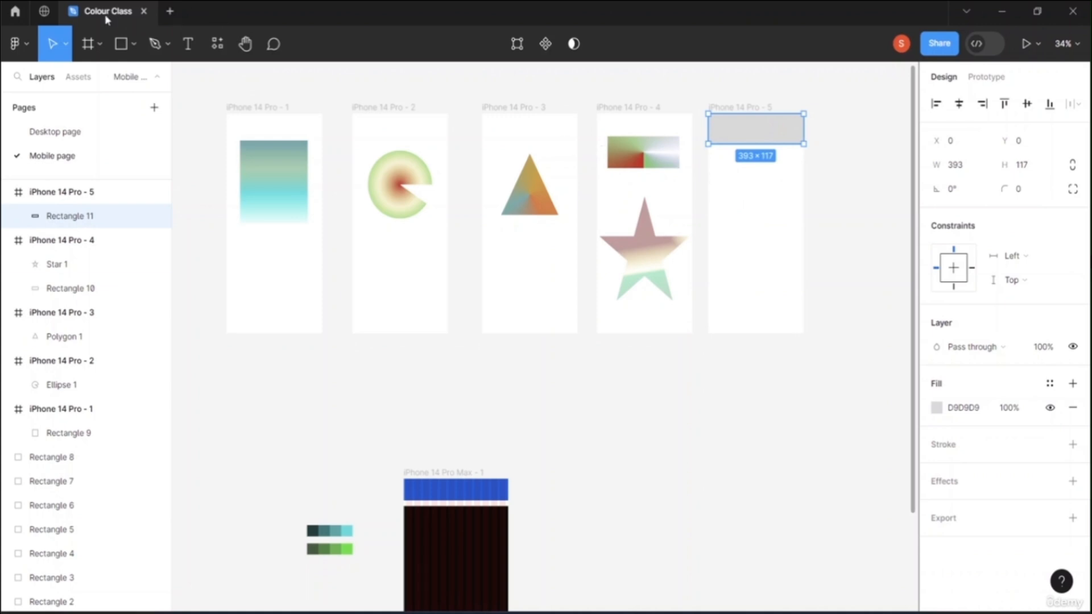
# Draw a second full-width rectangle of about 393 × 517 below the header rectangle in the iPhone 14 Pro - 5 frame
pyautogui.click(99, 44)
pyautogui.click(129, 45)
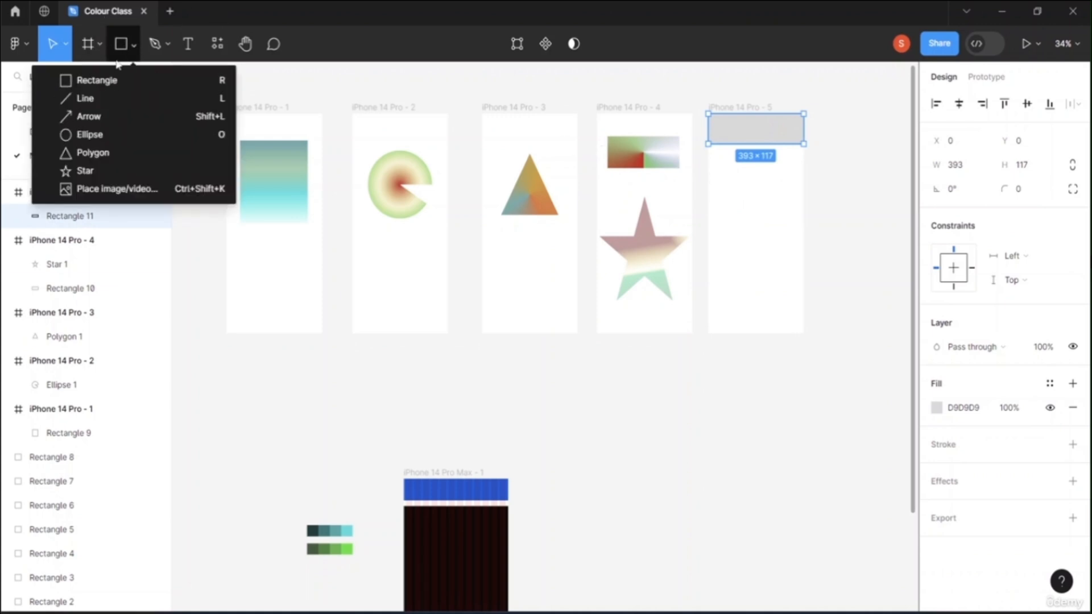
pyautogui.click(137, 80)
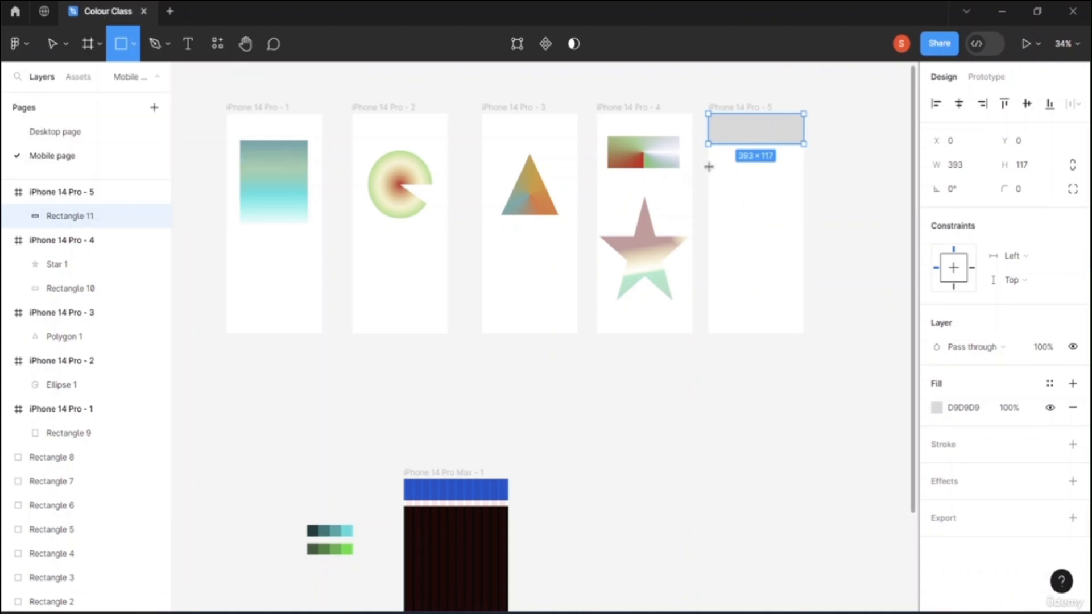
pyautogui.moveTo(708, 164); pyautogui.dragTo(804, 297)
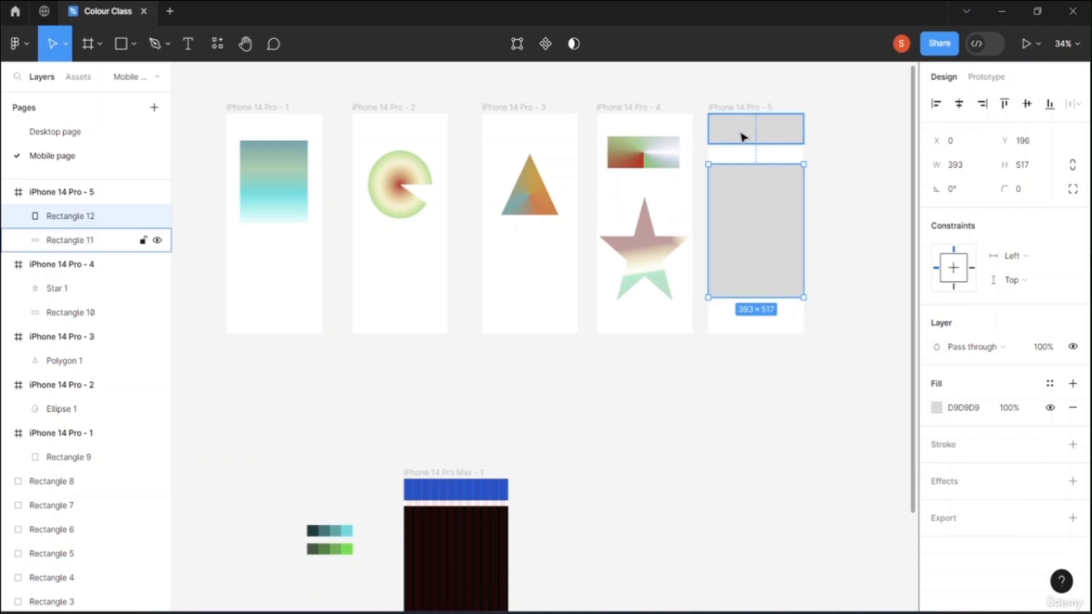
# Duplicate the header rectangle to the frame's bottom edge and shift the middle rectangle up to even out the gaps
pyautogui.moveTo(741, 133); pyautogui.dragTo(742, 322)
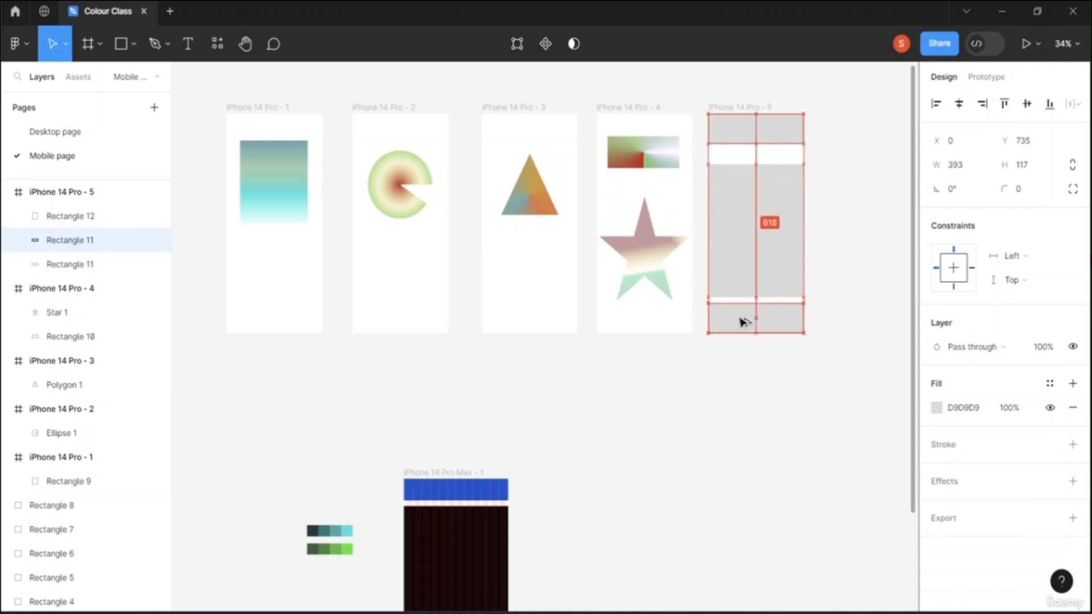
pyautogui.click(756, 227)
pyautogui.moveTo(756, 227)
pyautogui.mouseDown()
pyautogui.moveTo(745, 222)
pyautogui.moveTo(755, 219)
pyautogui.mouseUp()
pyautogui.click(856, 190)
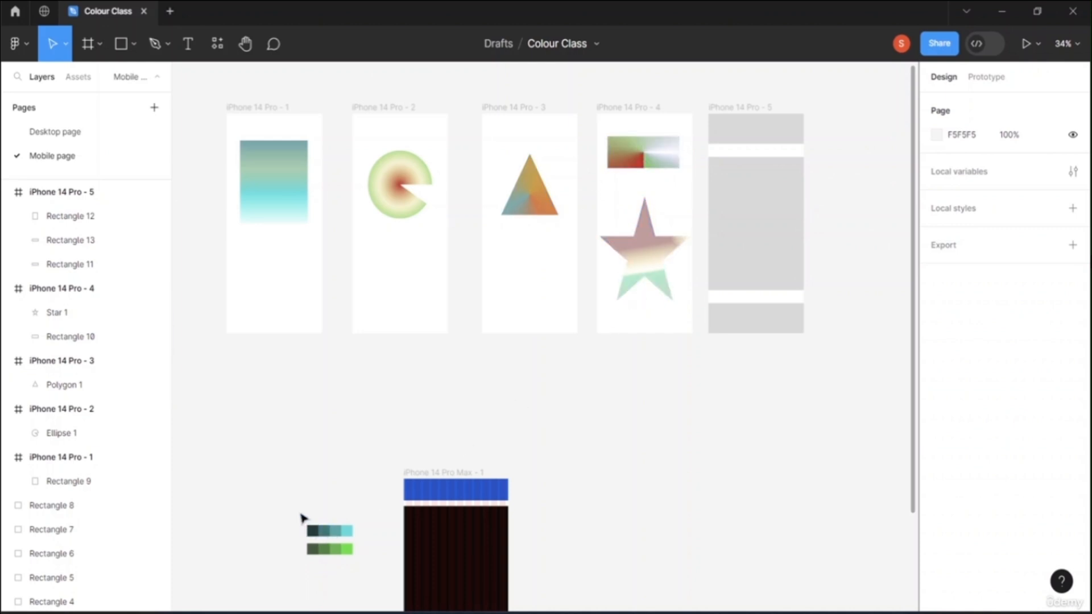
# Move both rows of teal and green colour swatches to the empty canvas right of the iPhone 14 Pro - 5 frame
pyautogui.moveTo(301, 518); pyautogui.dragTo(377, 584)
pyautogui.moveTo(335, 535); pyautogui.dragTo(855, 104)
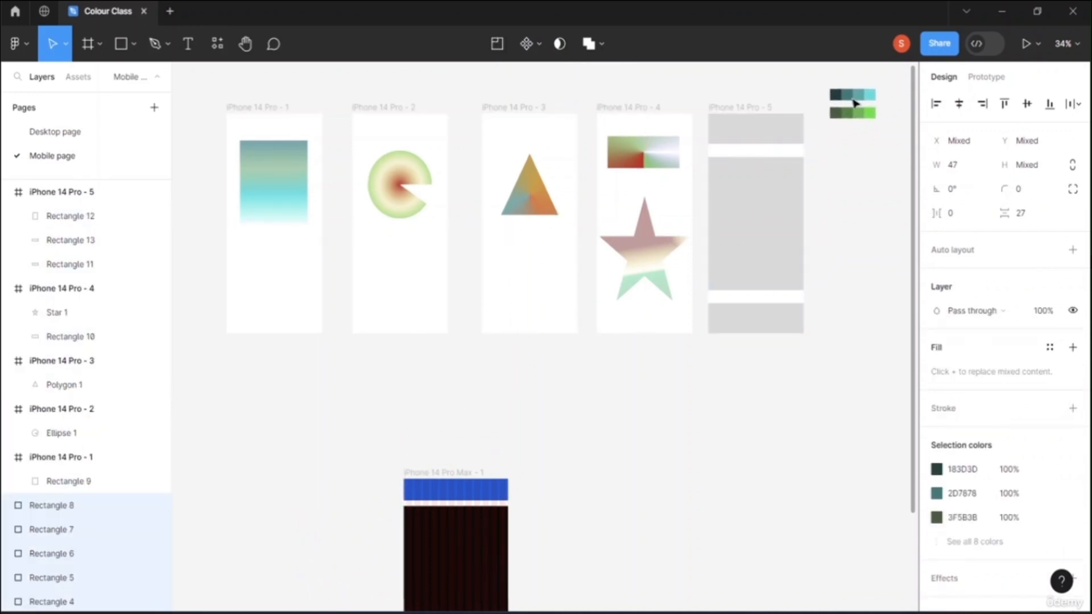
pyautogui.click(874, 209)
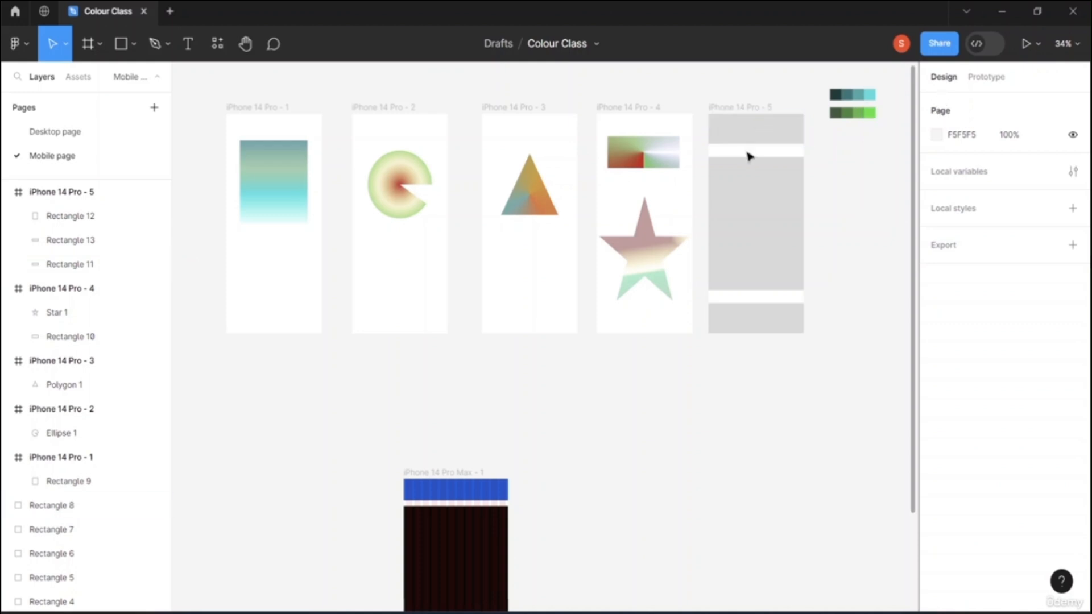
# Create a colour style from the triangle's angular gradient fill, named "Gradient 1" with the description "buttons and tabs"
pyautogui.click(543, 210)
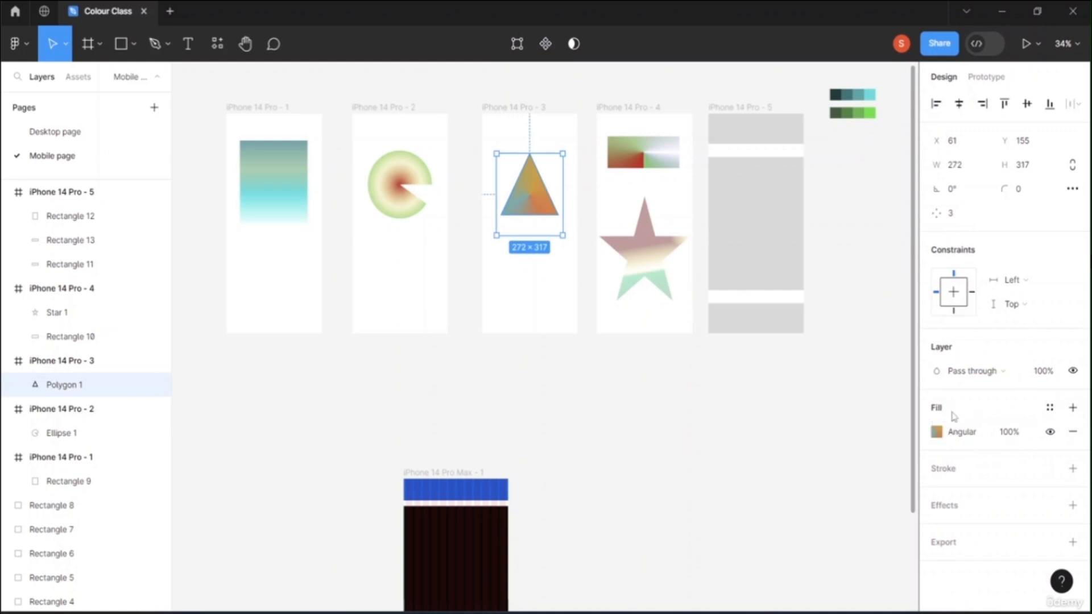
pyautogui.click(1049, 409)
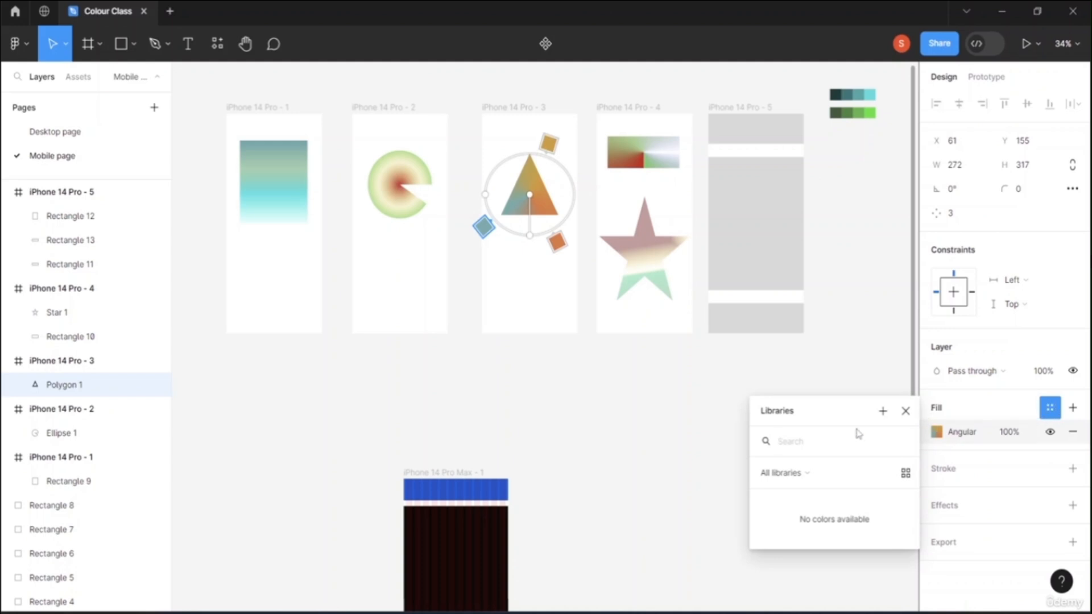
pyautogui.click(882, 412)
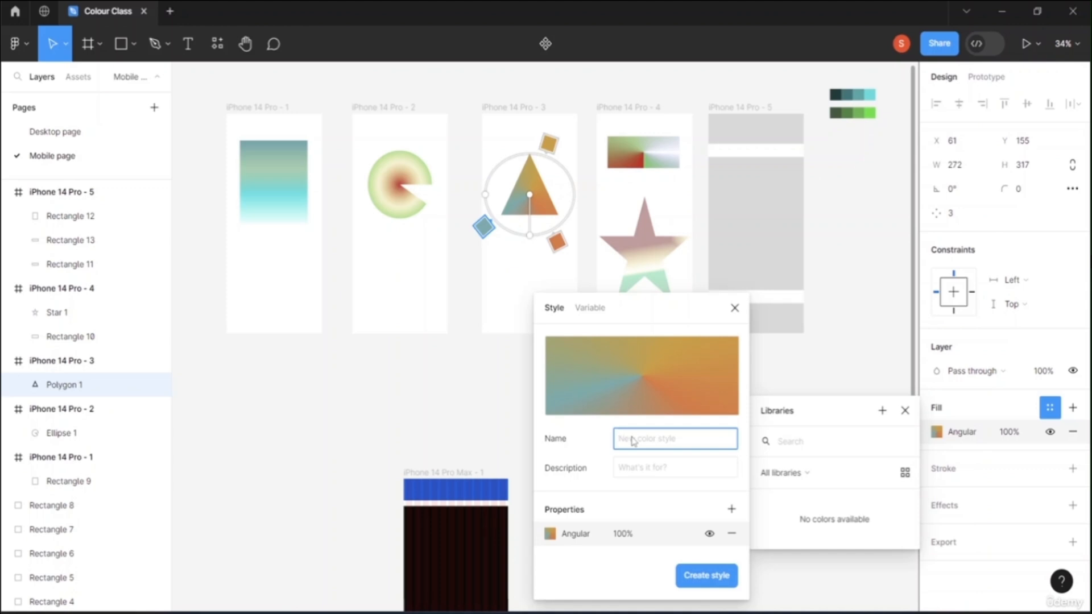
pyautogui.write('Gradient 1')
pyautogui.click(643, 468)
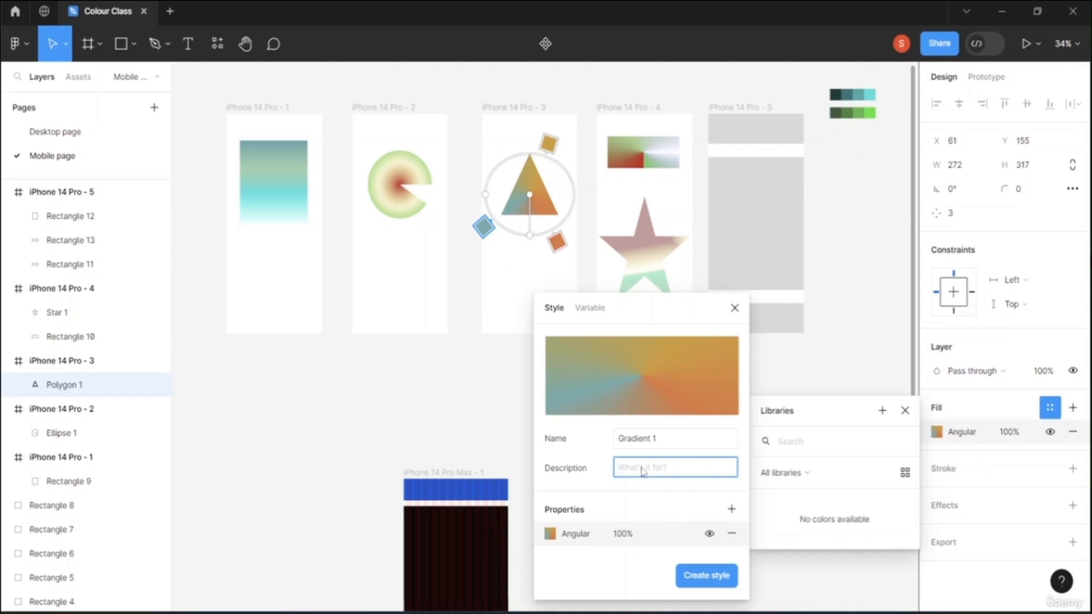
pyautogui.write('buttons and tabs')
pyautogui.click(717, 579)
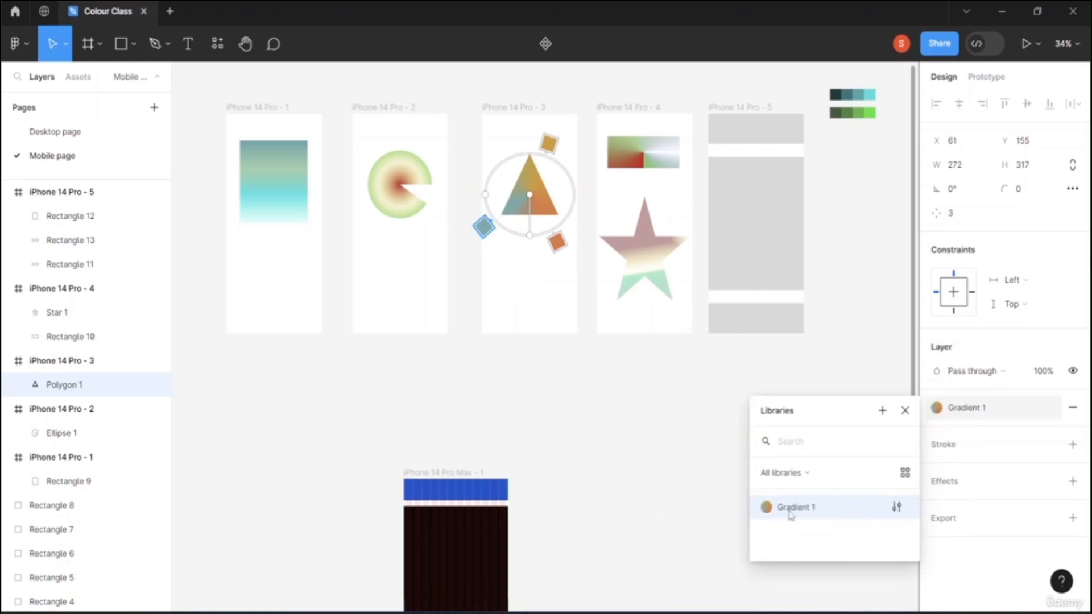
pyautogui.press('Escape')
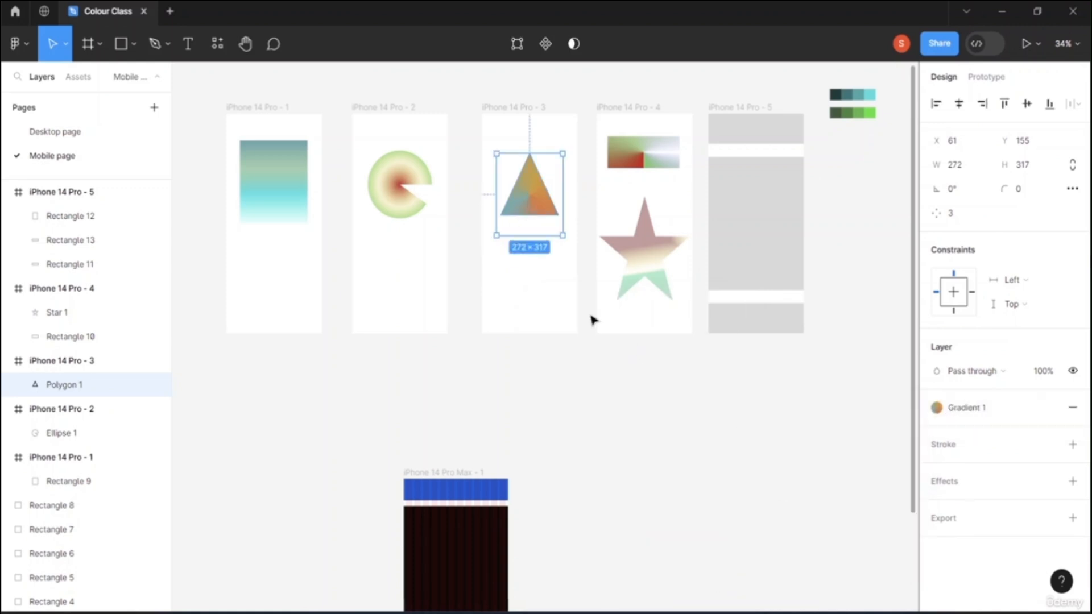
pyautogui.click(936, 408)
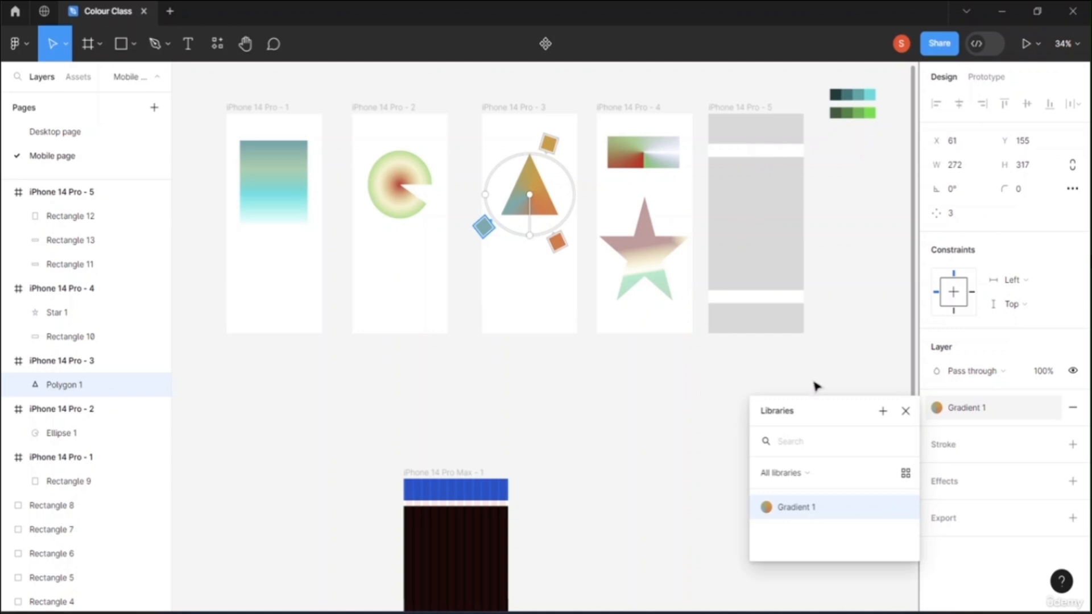
pyautogui.click(905, 411)
# Apply the Gradient 1 colour style to the header rectangle in the iPhone 14 Pro - 5 frame
pyautogui.click(757, 135)
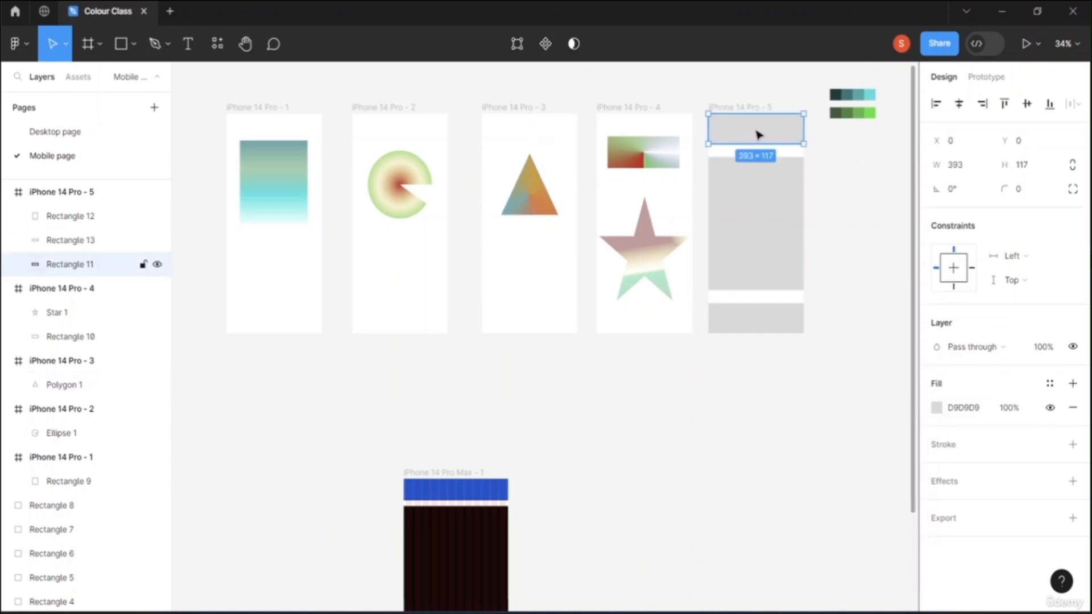
pyautogui.click(938, 412)
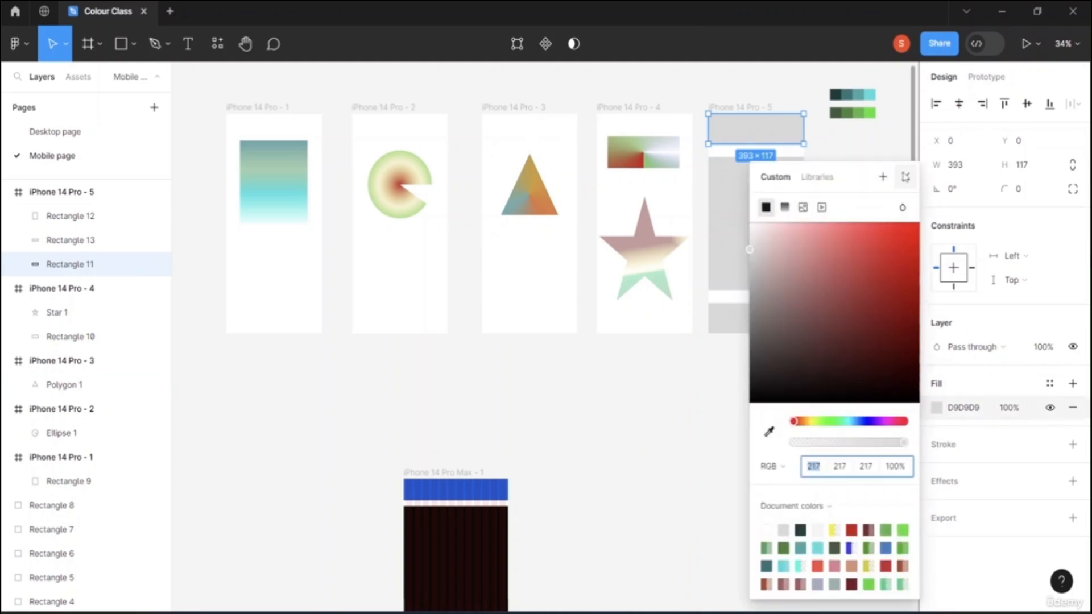
pyautogui.click(905, 176)
pyautogui.click(1050, 382)
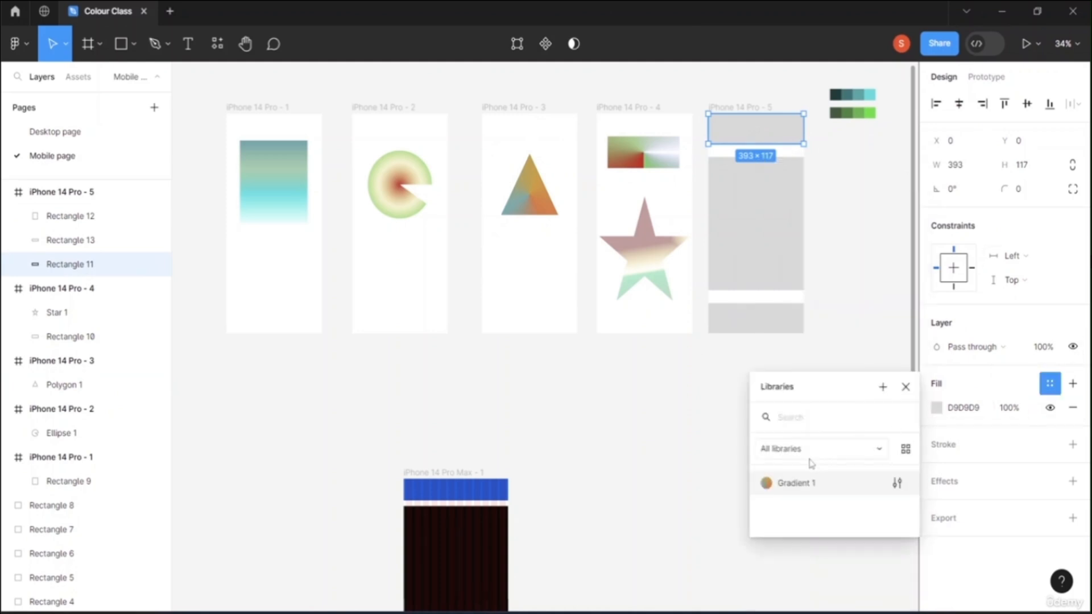
pyautogui.click(784, 487)
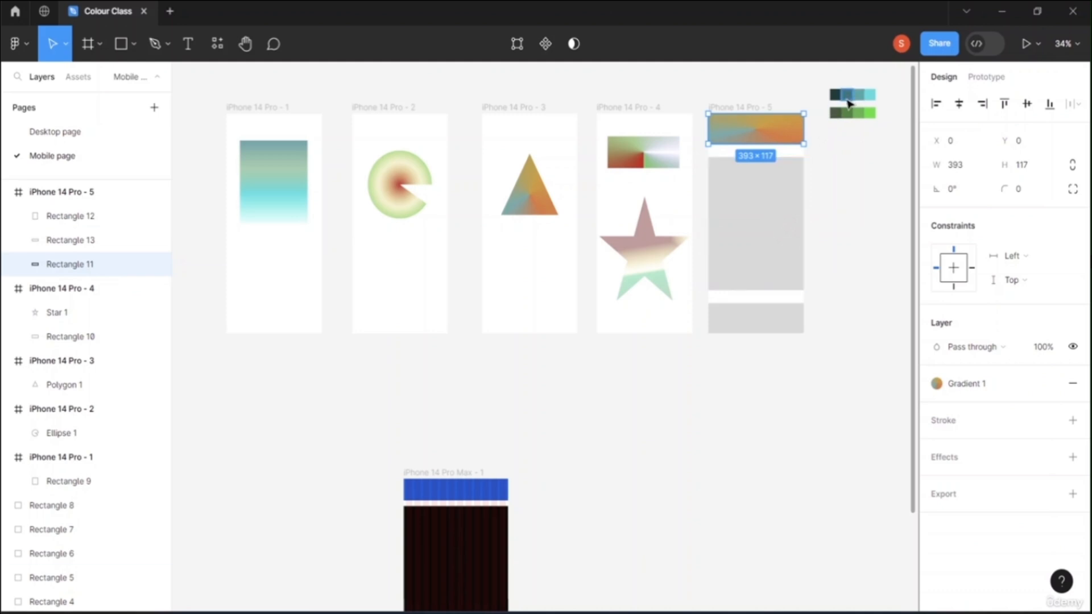
# Create a colour style named "Primary colour" from the fill of the second teal swatch
pyautogui.click(847, 100)
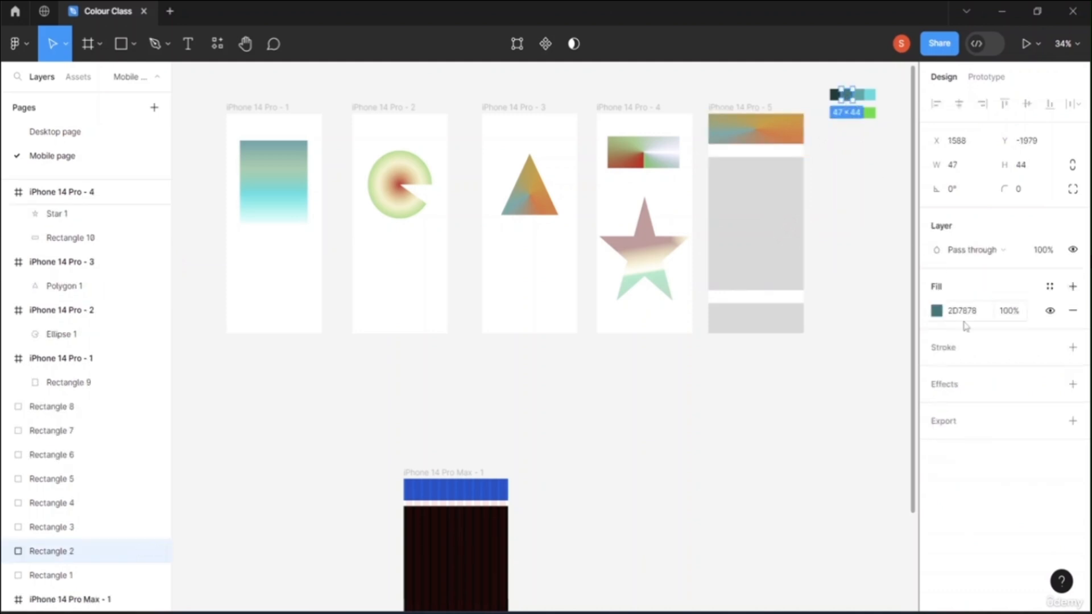
pyautogui.click(1049, 286)
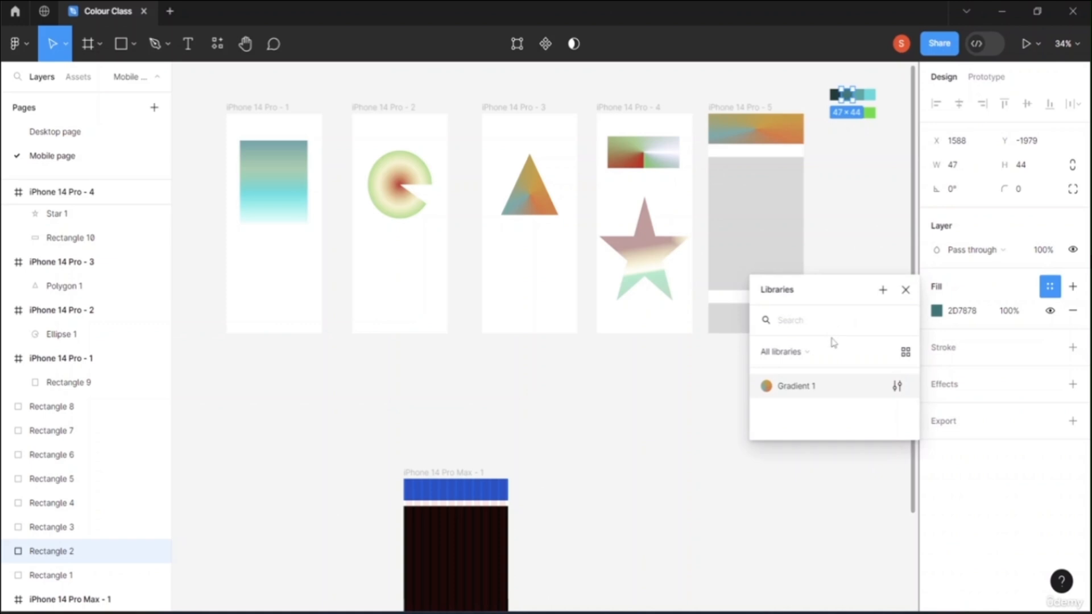
pyautogui.click(802, 352)
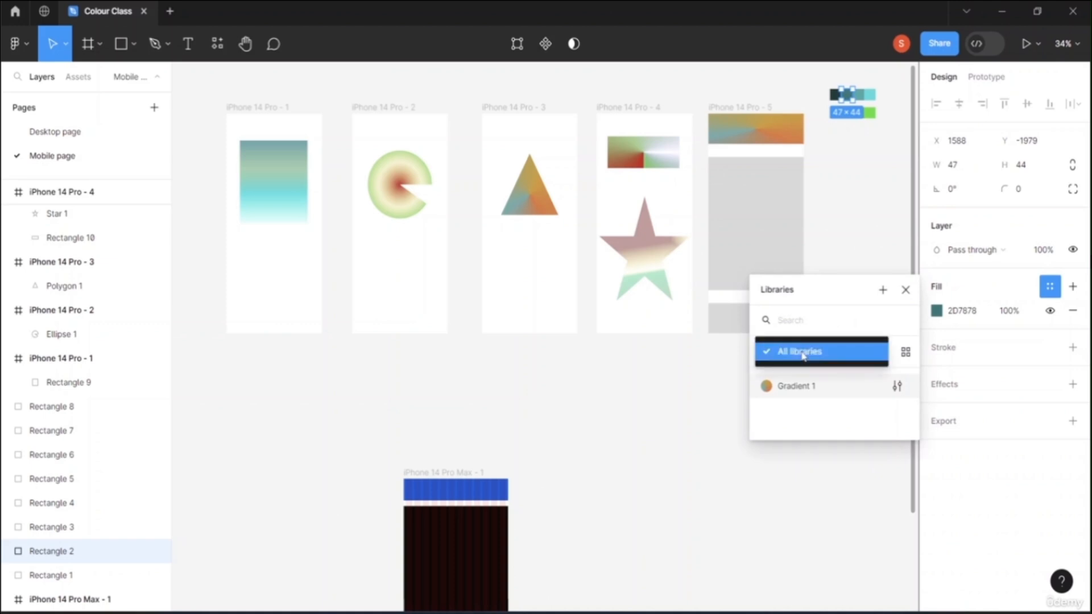
pyautogui.click(821, 421)
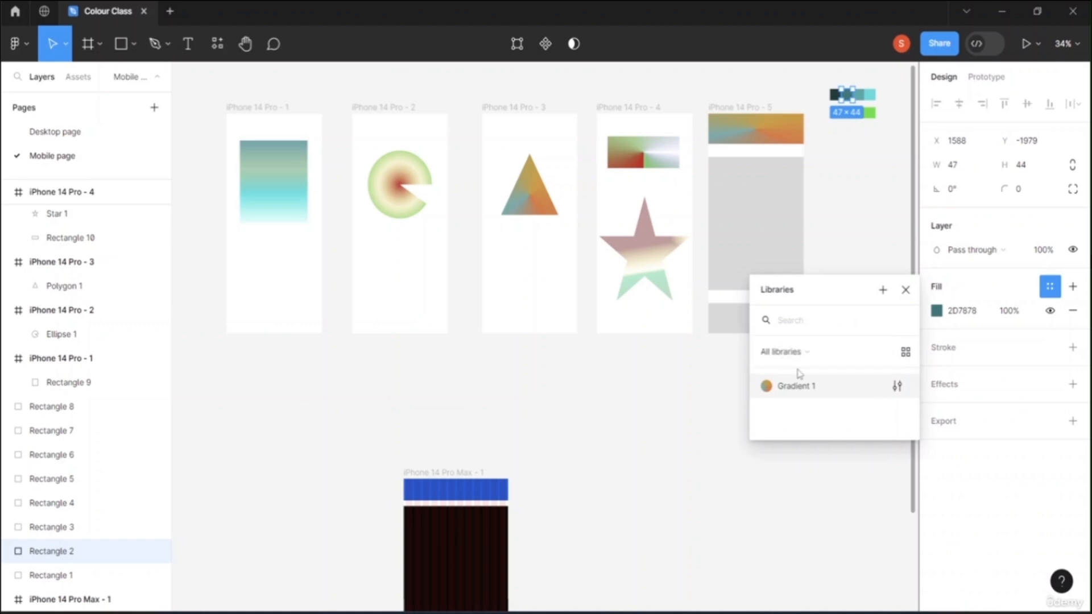
pyautogui.click(883, 290)
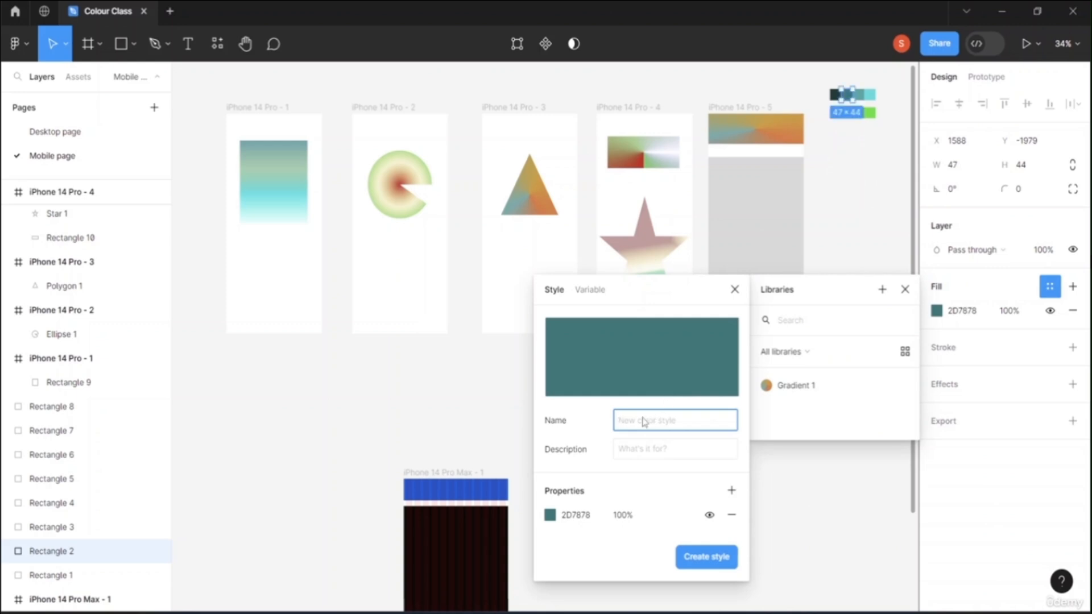
pyautogui.write('Primary colour')
pyautogui.click(713, 555)
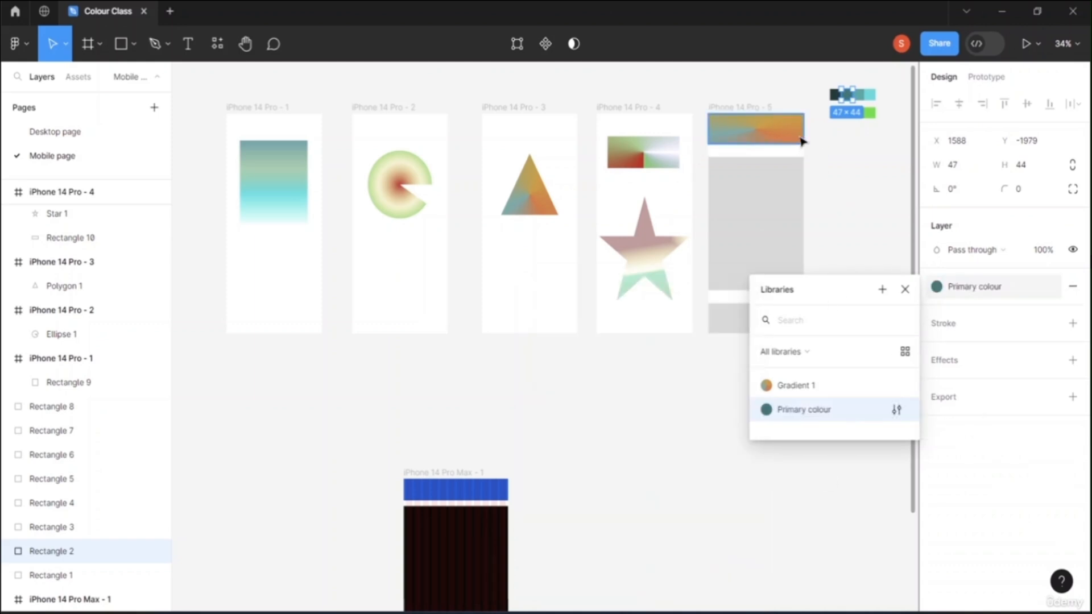
pyautogui.click(836, 149)
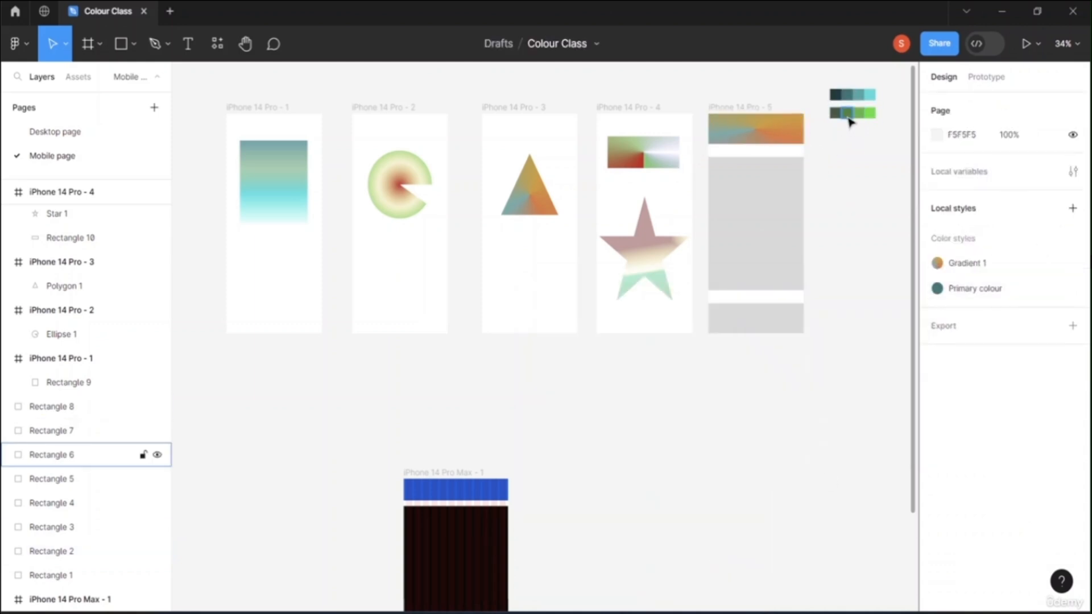
# Create a colour style named "Secondary colour" from the fill of the second green swatch
pyautogui.click(846, 118)
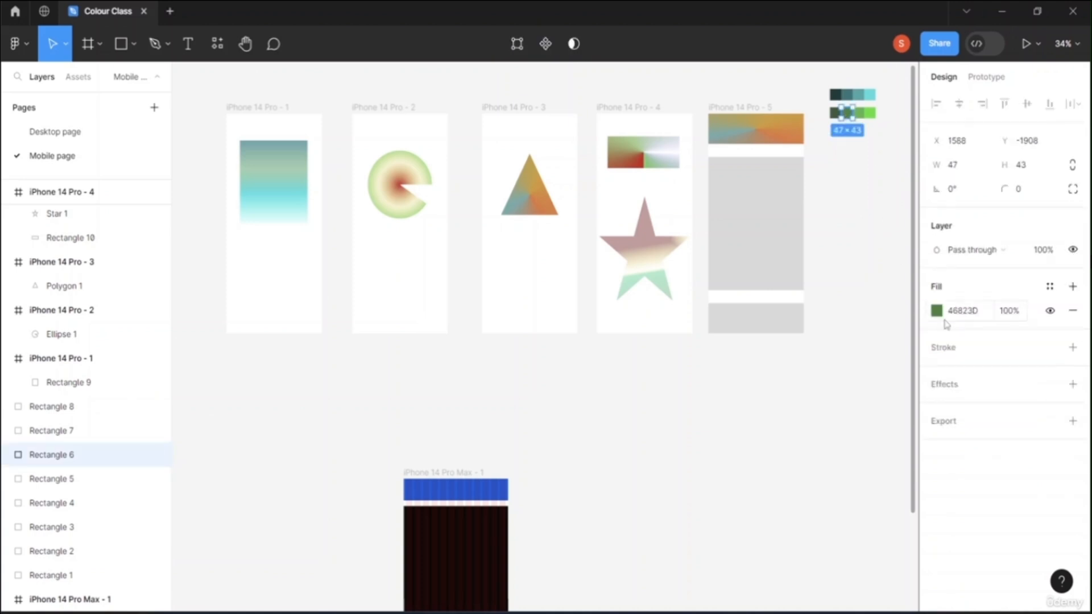
pyautogui.click(1050, 286)
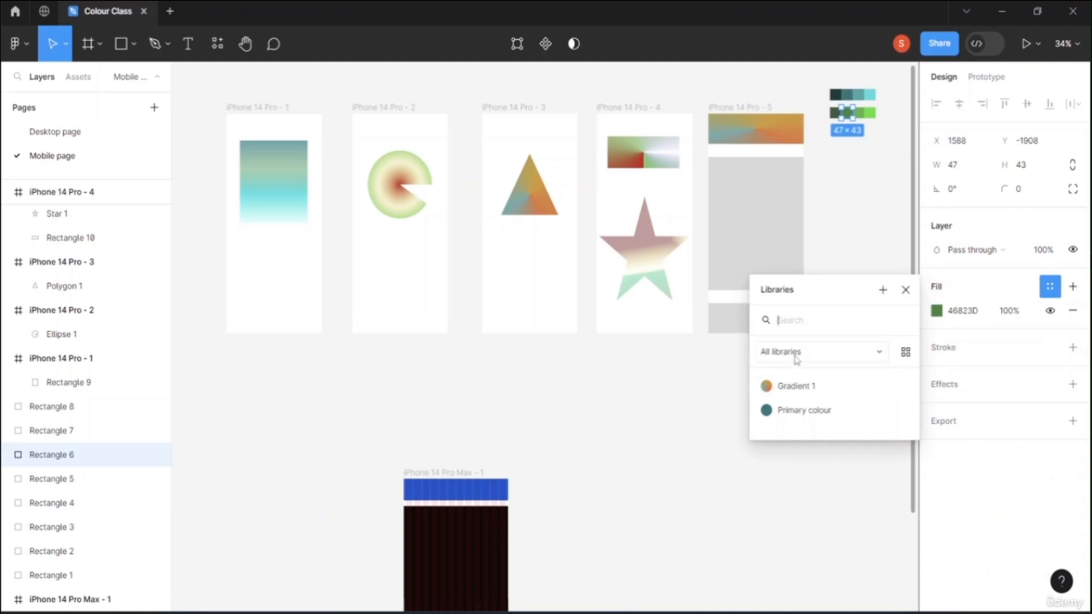
pyautogui.click(882, 290)
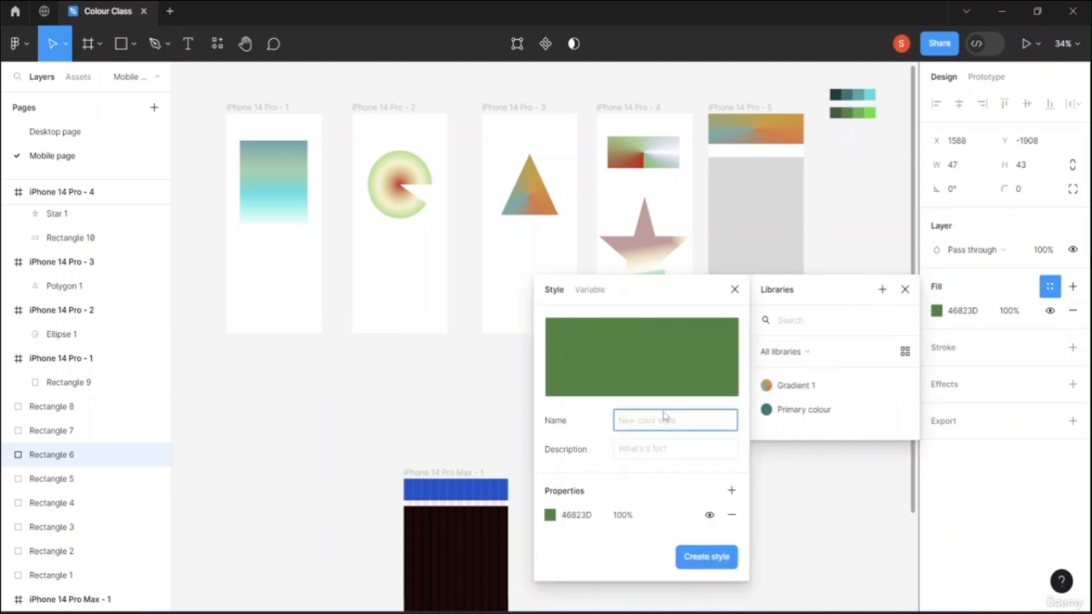
pyautogui.write('Secondary colour')
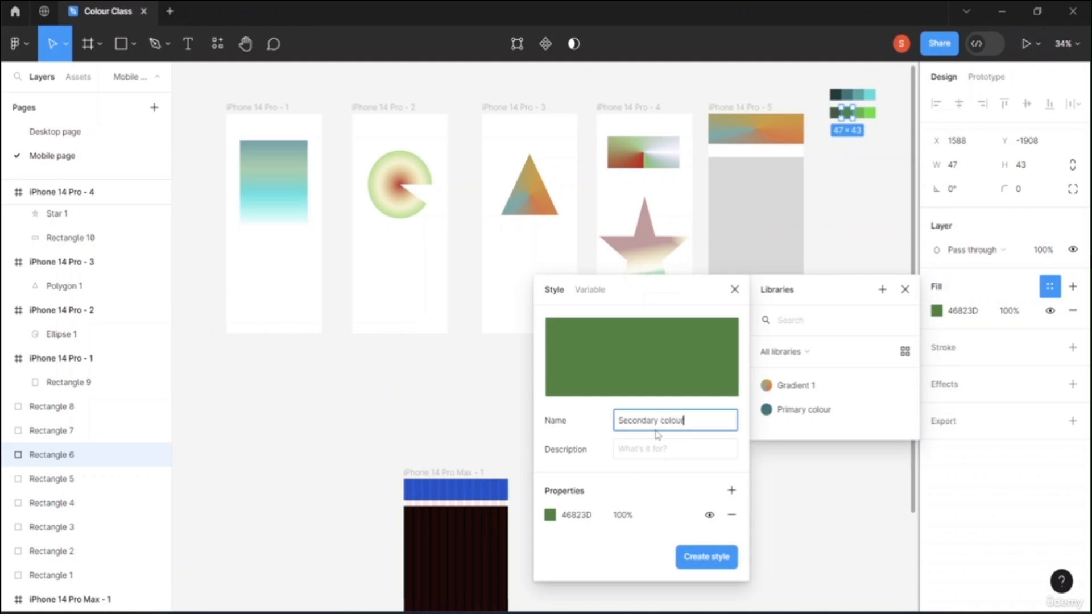
pyautogui.press('Return')
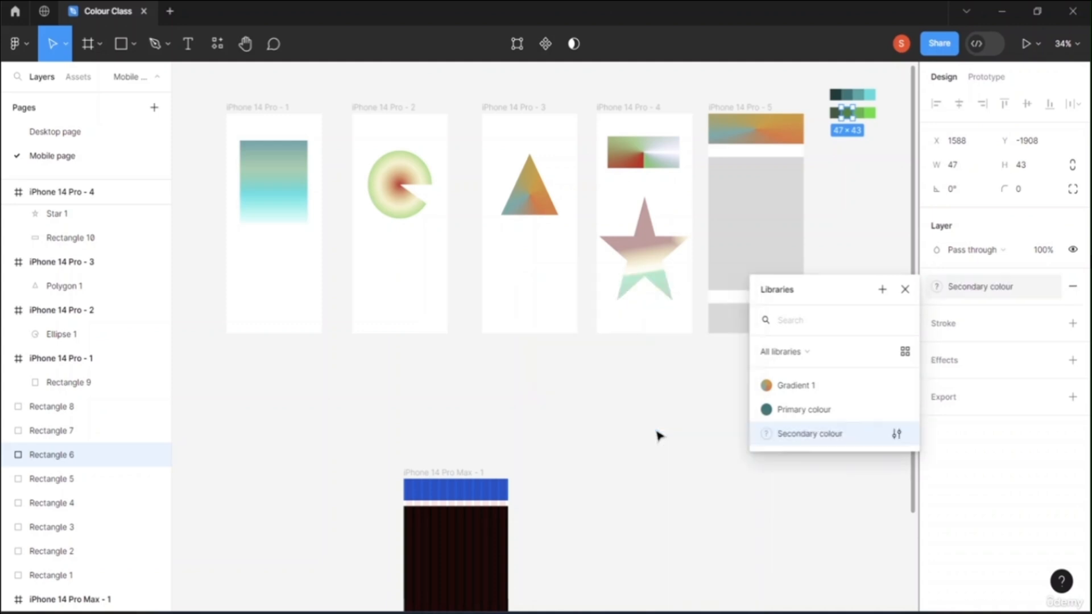
pyautogui.click(704, 487)
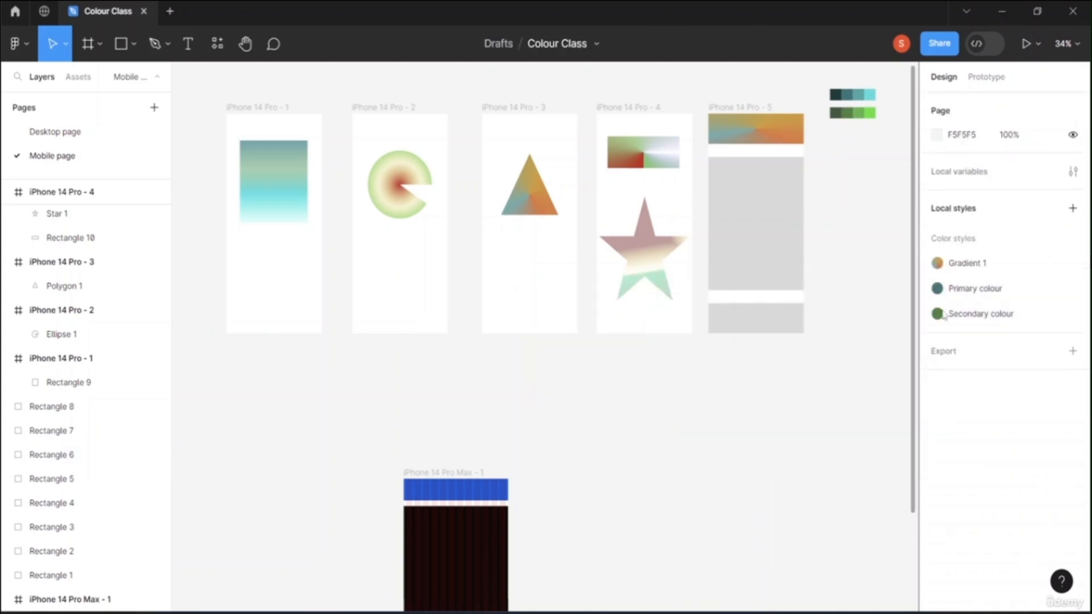
# Apply the Primary colour style to the large middle rectangle in the iPhone 14 Pro - 5 frame
pyautogui.click(785, 222)
pyautogui.click(938, 409)
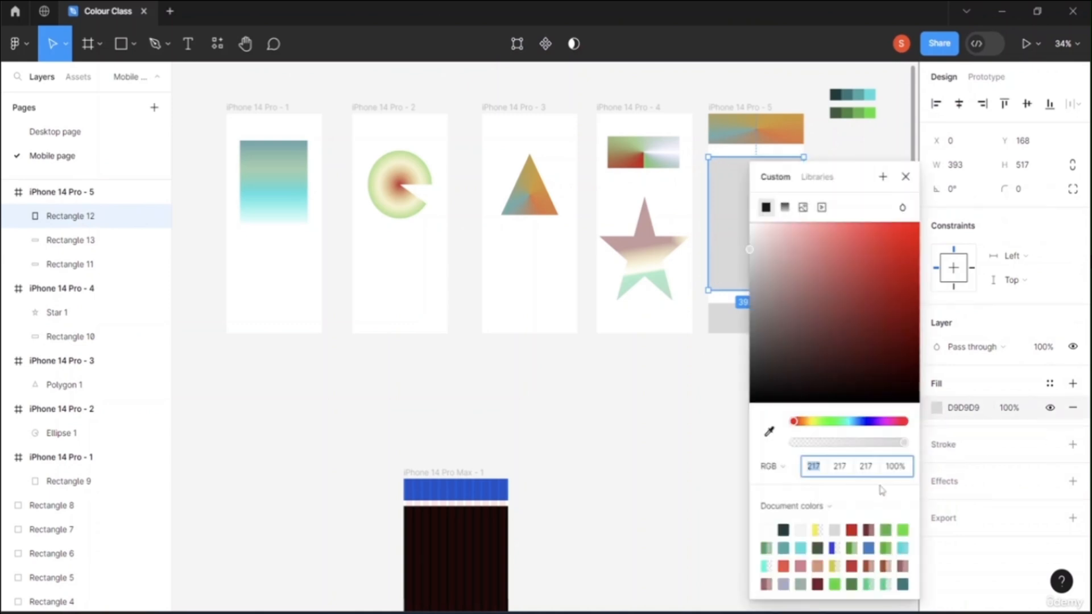
pyautogui.click(1050, 383)
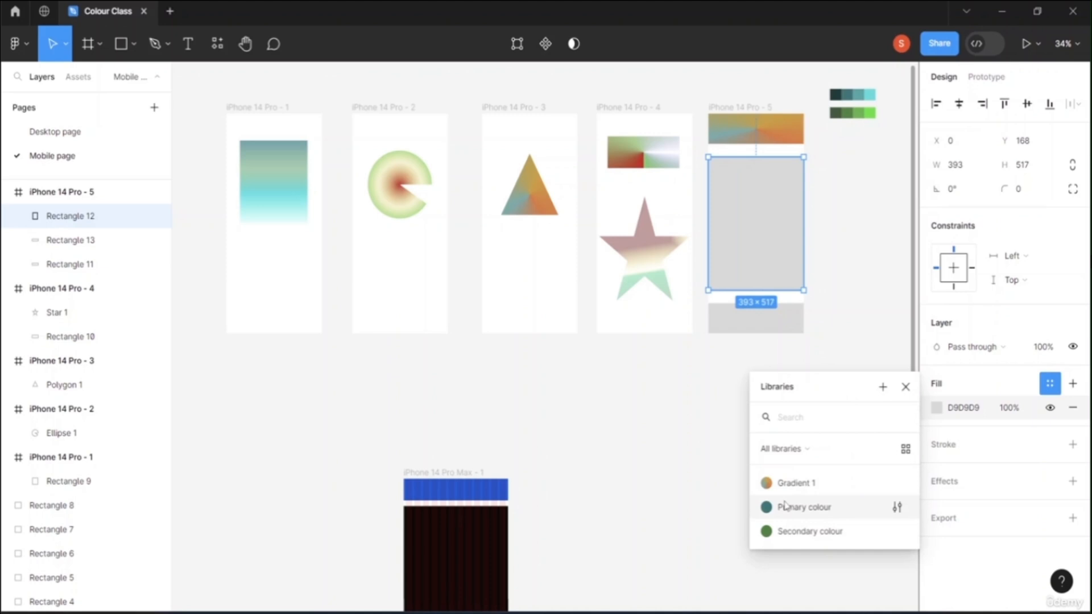
pyautogui.click(785, 506)
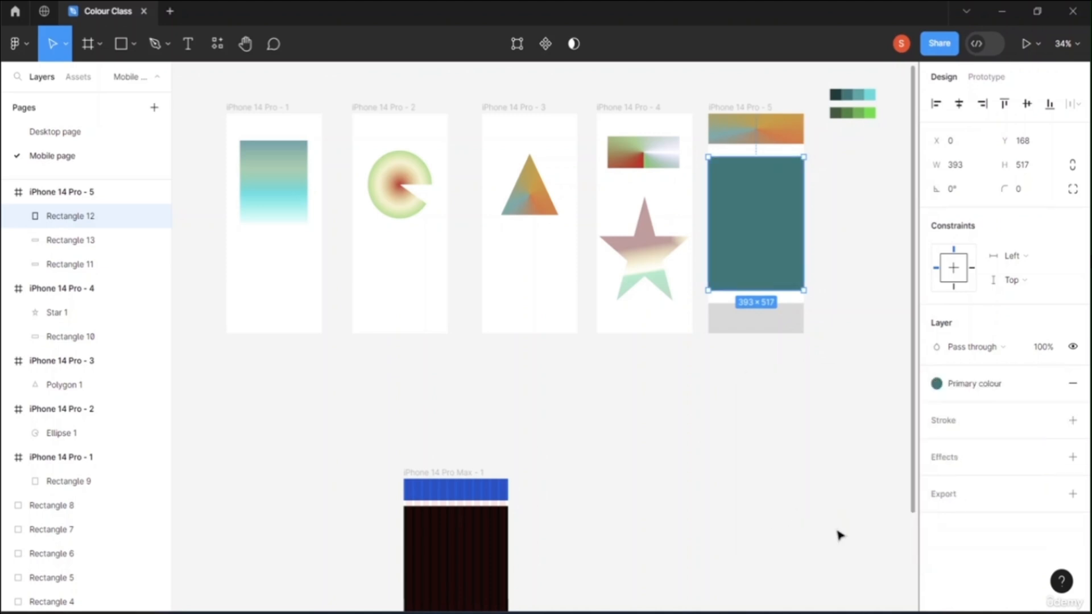
# Apply the Secondary colour style to the footer rectangle in the iPhone 14 Pro - 5 frame
pyautogui.click(757, 318)
pyautogui.click(936, 409)
pyautogui.click(936, 407)
pyautogui.click(1049, 384)
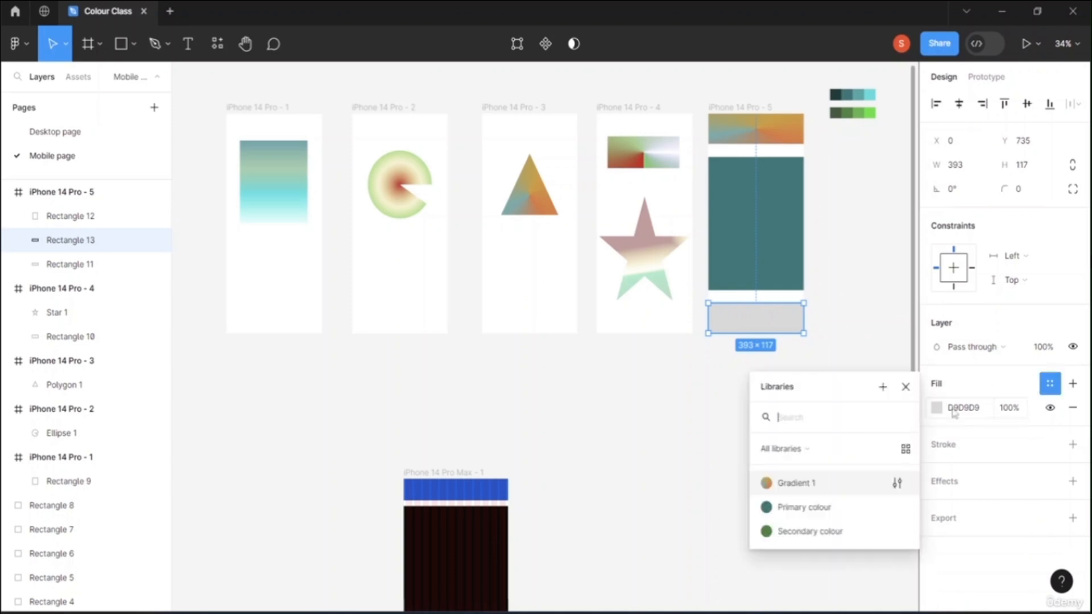
pyautogui.click(782, 530)
pyautogui.click(793, 426)
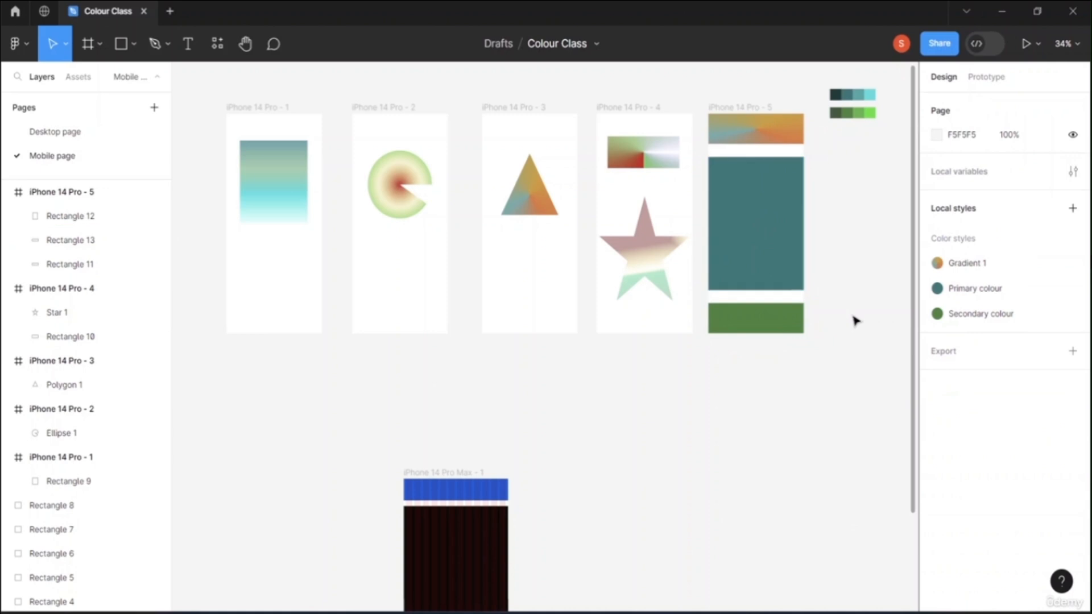
# Replace the star's diamond gradient fill in the iPhone 14 Pro - 4 frame with the Primary colour style
pyautogui.click(671, 253)
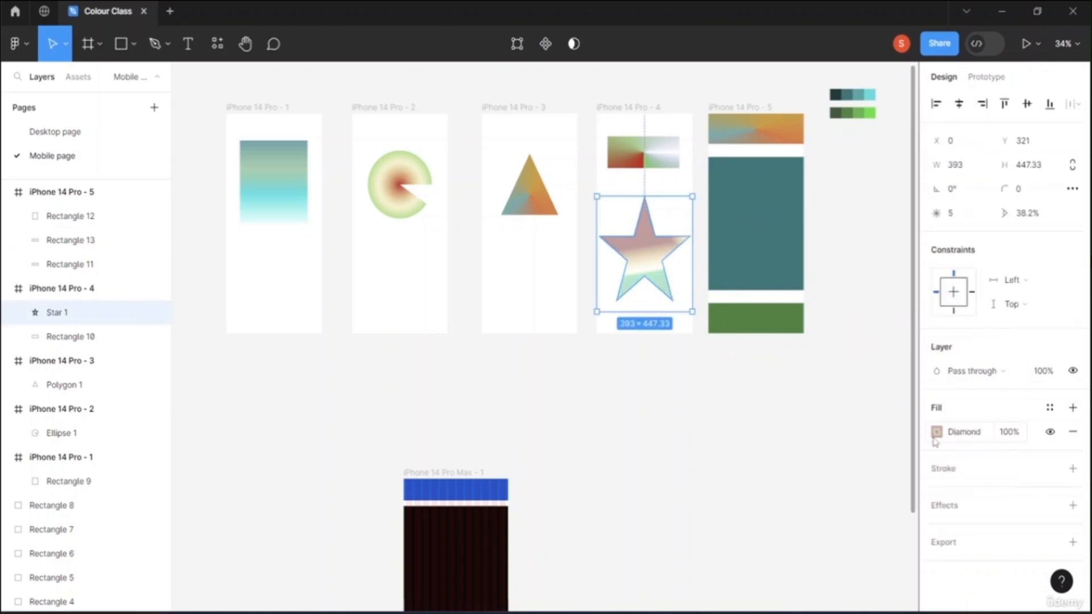
pyautogui.click(936, 433)
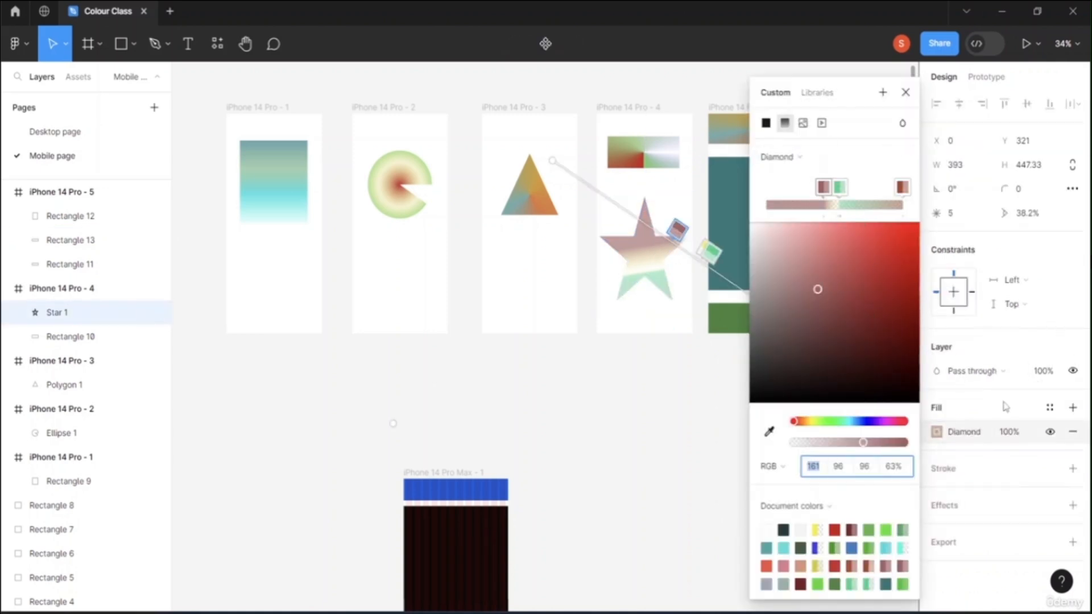
pyautogui.click(1049, 407)
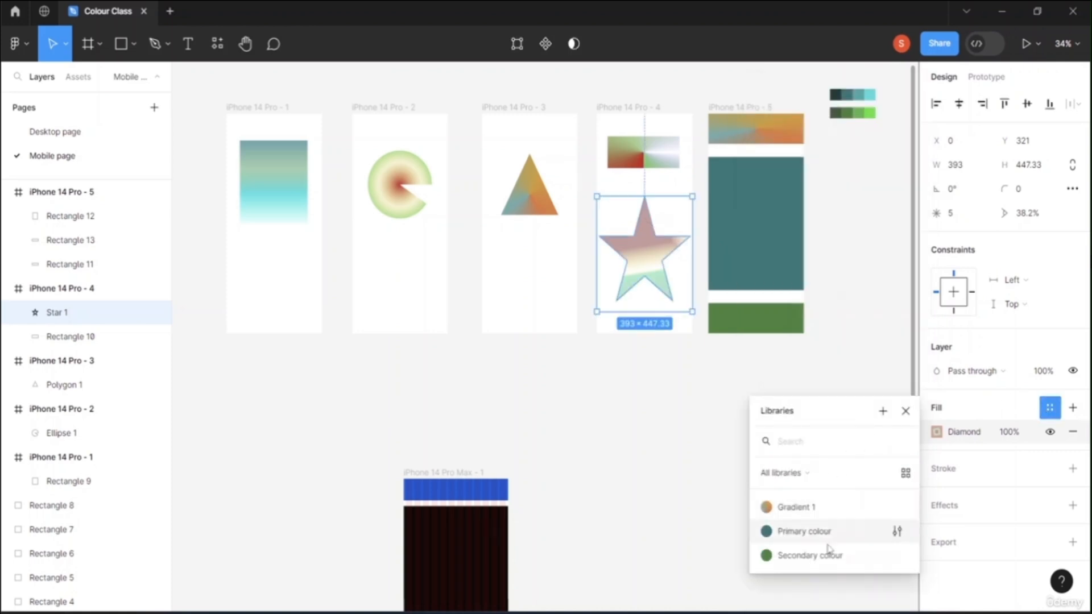
pyautogui.click(824, 532)
# Replace the angular gradient of the rectangle above the star with the Secondary colour style
pyautogui.click(634, 157)
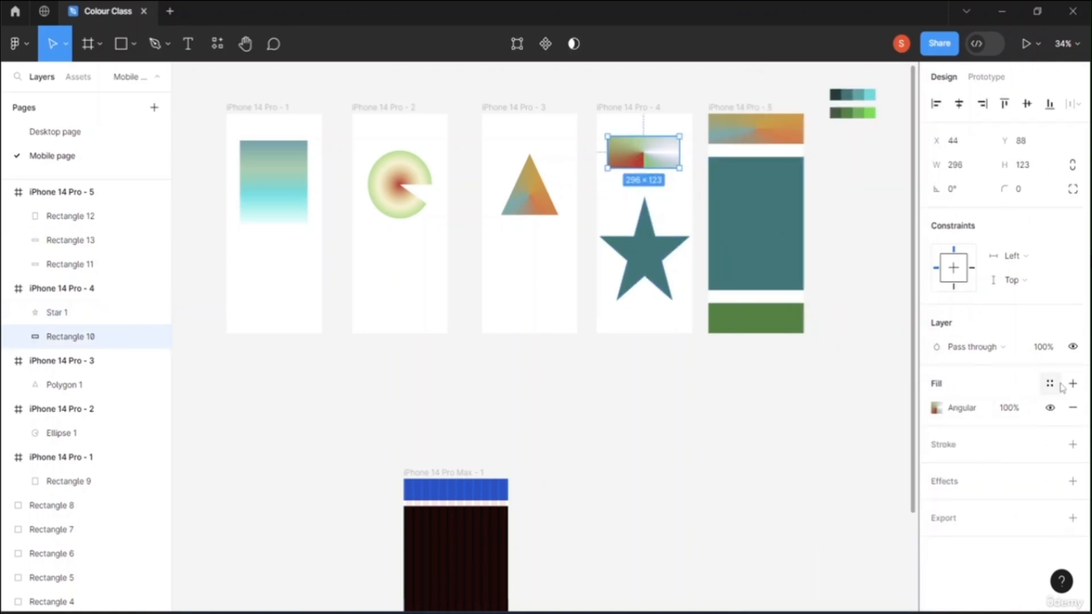
pyautogui.click(1050, 385)
pyautogui.click(811, 527)
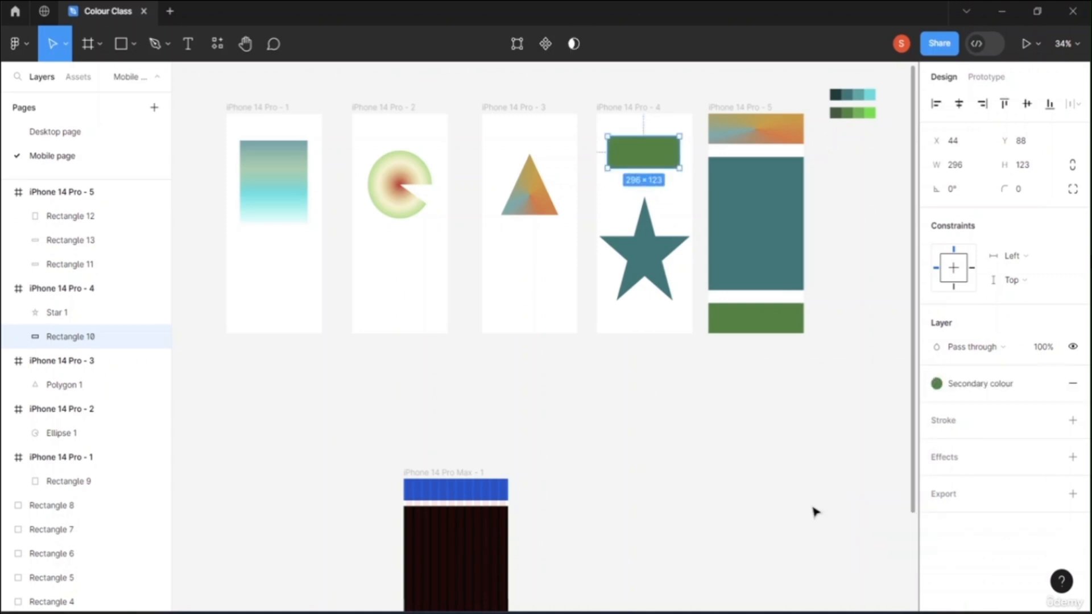
# Check which colour style is assigned to the triangle's fill in the iPhone 14 Pro - 3 frame
pyautogui.click(536, 219)
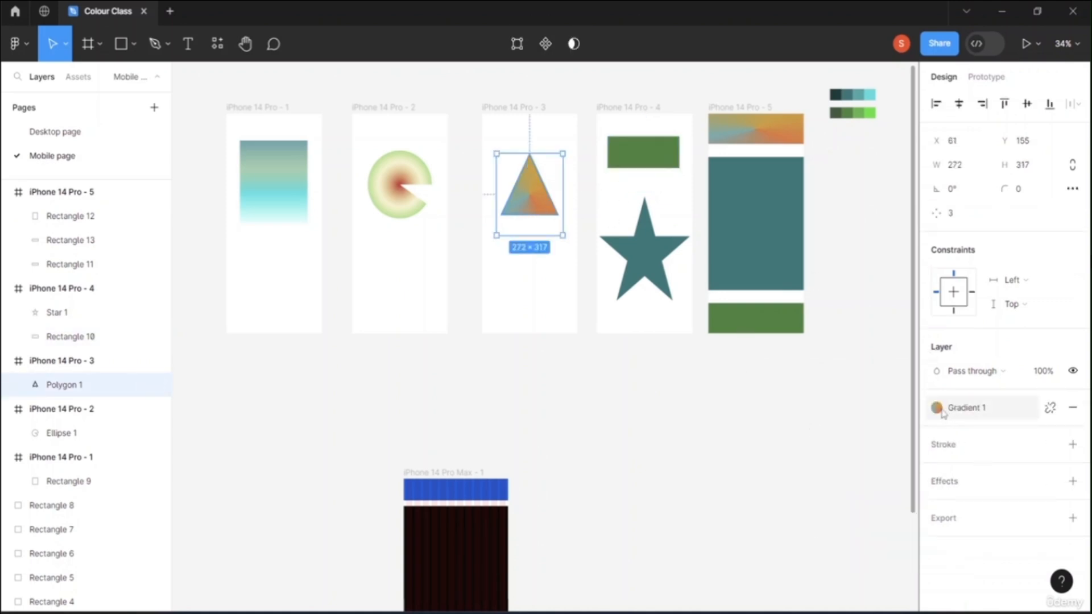
pyautogui.click(936, 408)
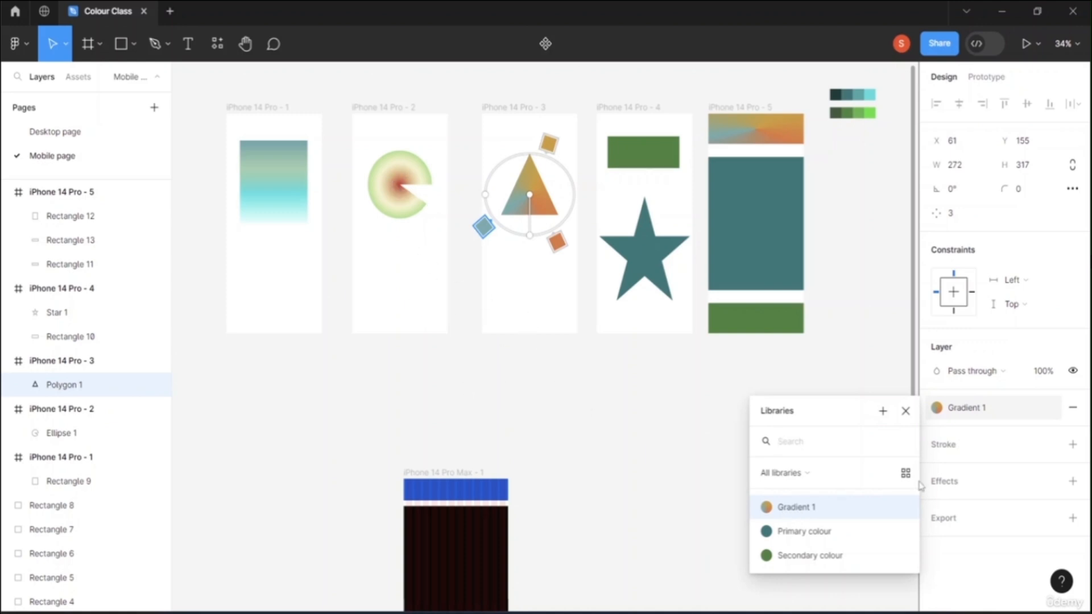
pyautogui.press('Escape')
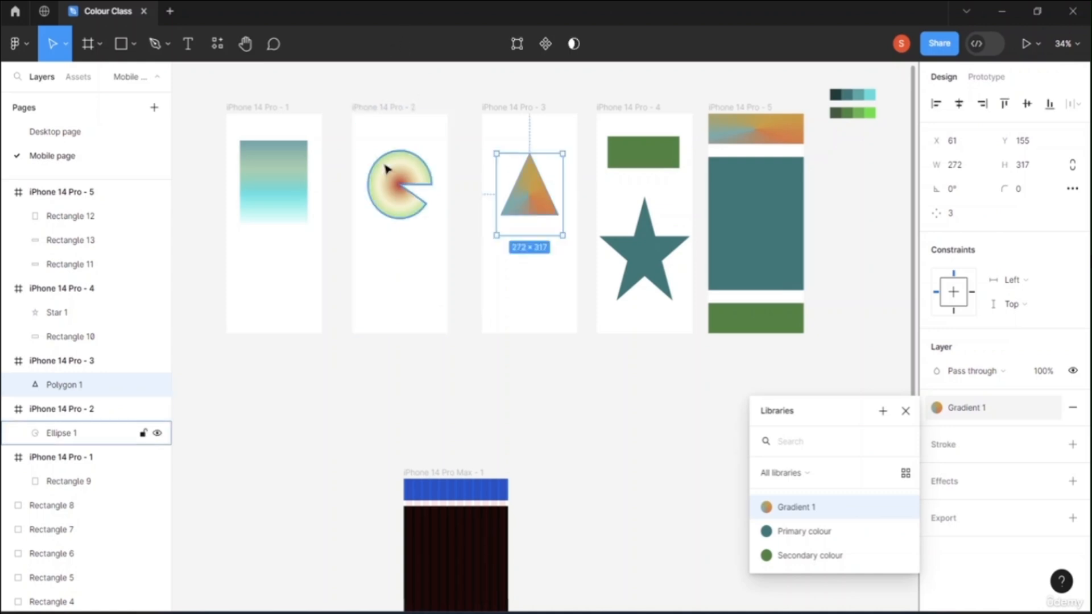
# Replace the radial gradient of the pie-shaped ellipse in the iPhone 14 Pro - 2 frame with the Primary colour style
pyautogui.click(392, 174)
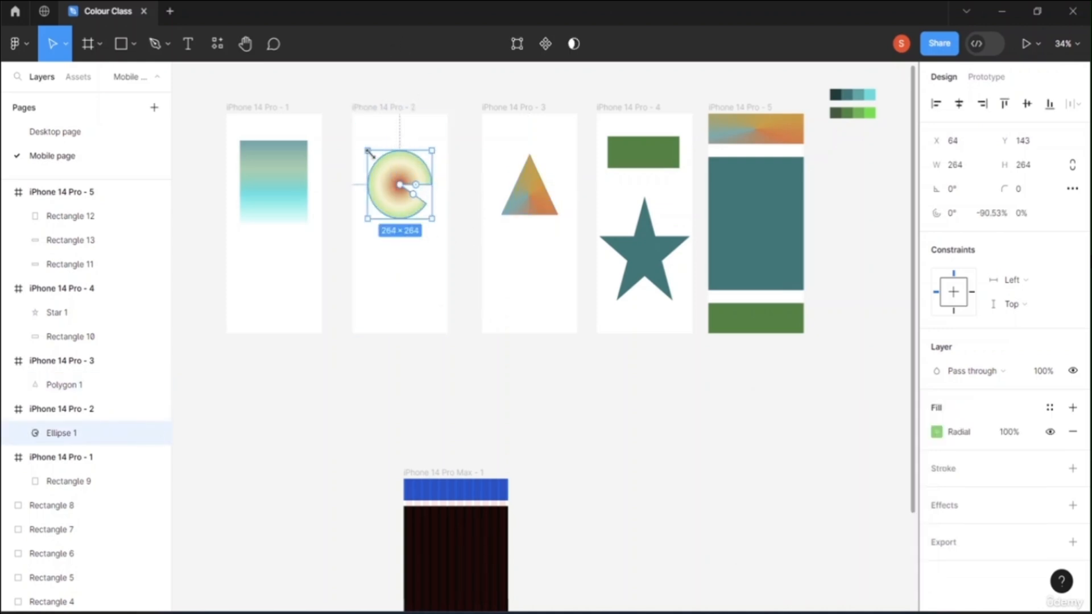
pyautogui.click(937, 432)
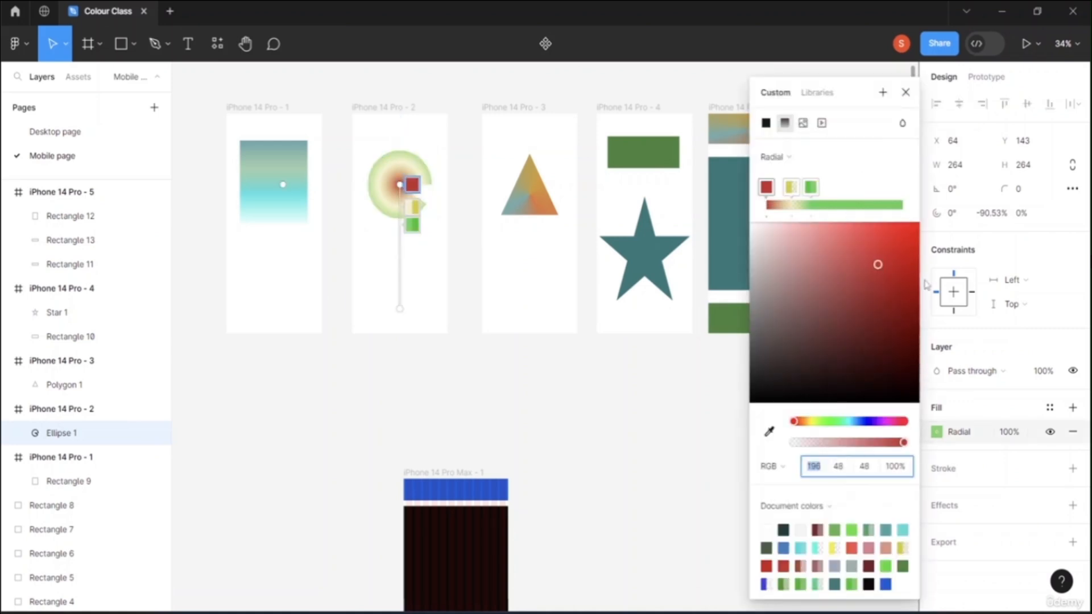
pyautogui.click(1049, 408)
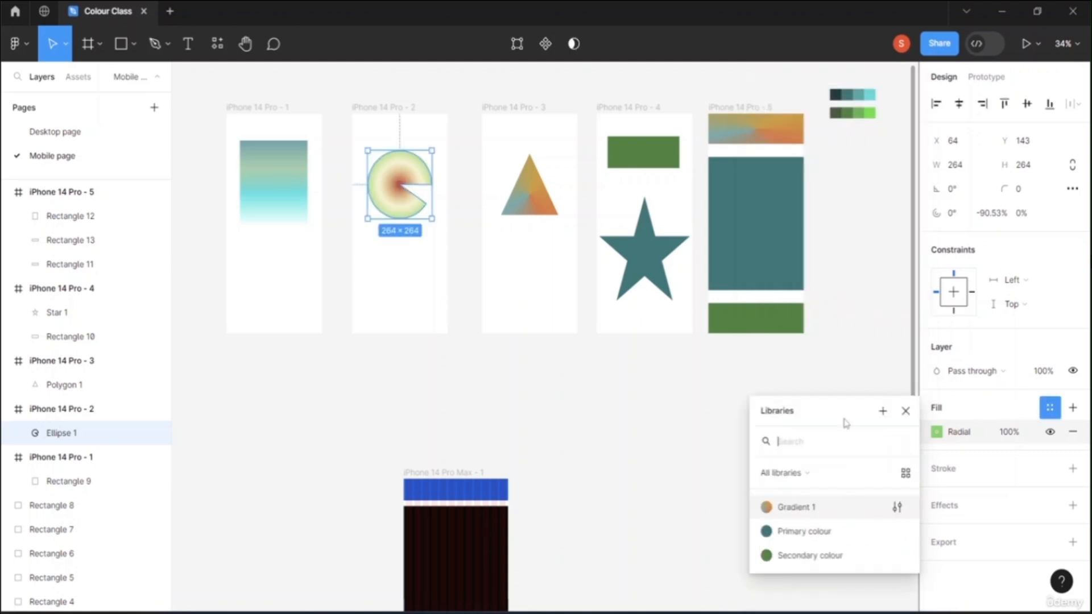
pyautogui.click(796, 532)
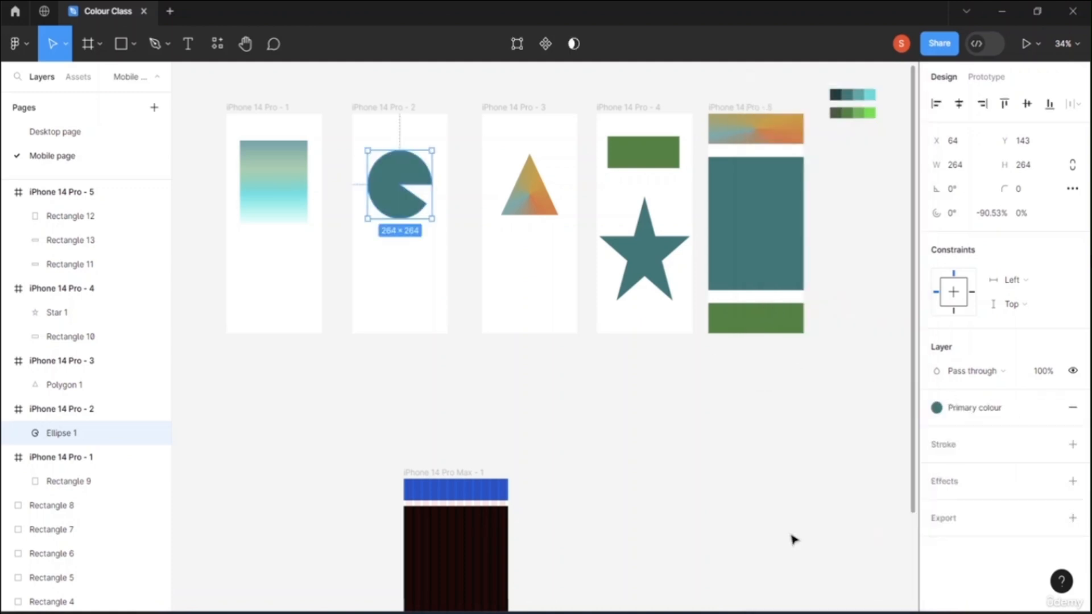
# Replace the linear gradient of the rectangle in the iPhone 14 Pro - 1 frame with the Secondary colour style
pyautogui.click(283, 219)
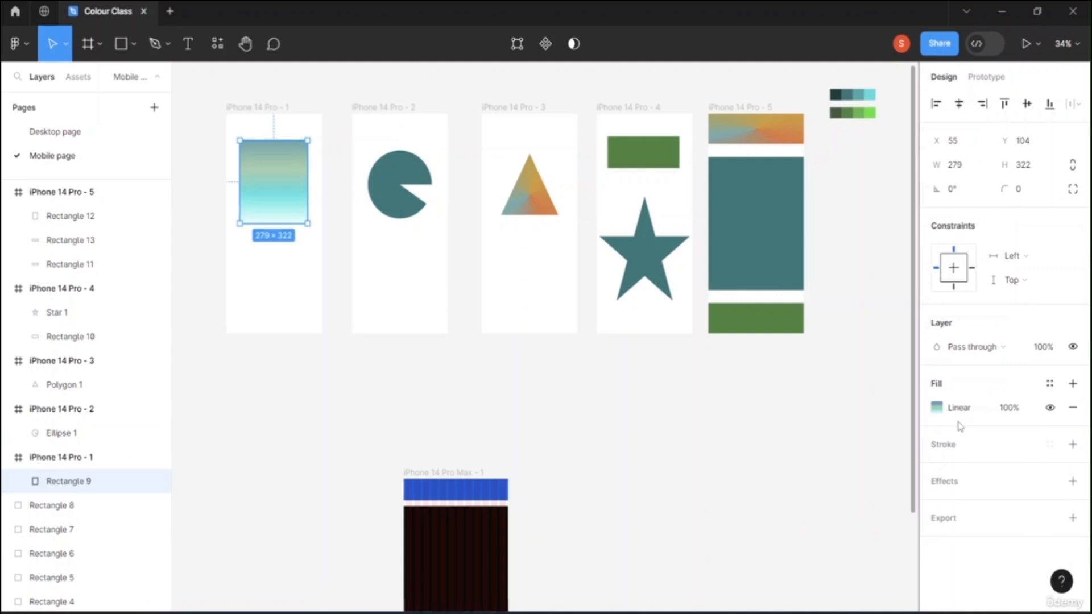
pyautogui.click(1049, 385)
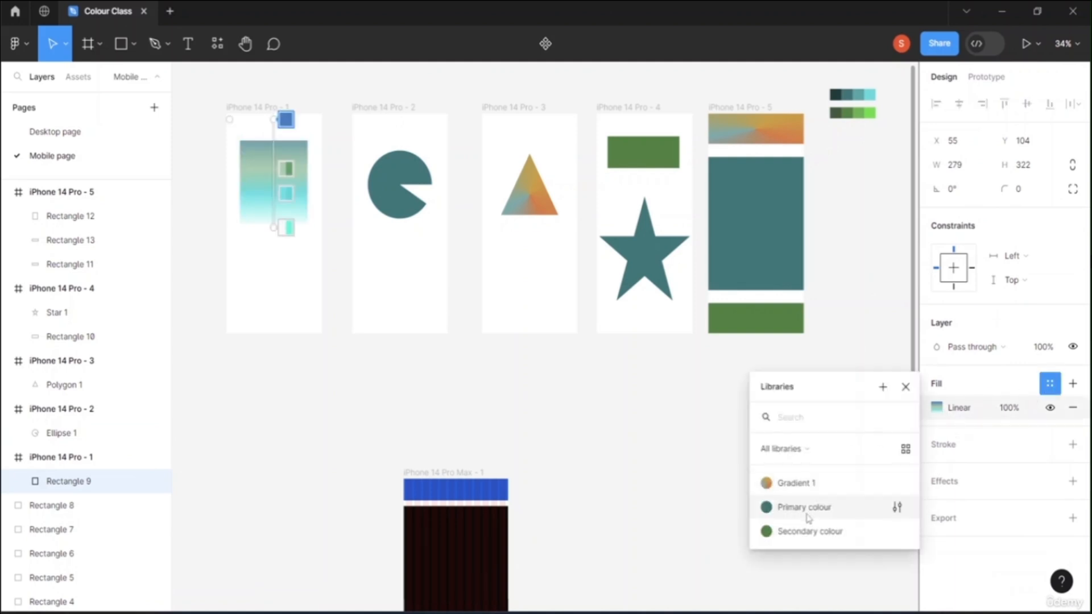
pyautogui.click(808, 531)
pyautogui.click(586, 443)
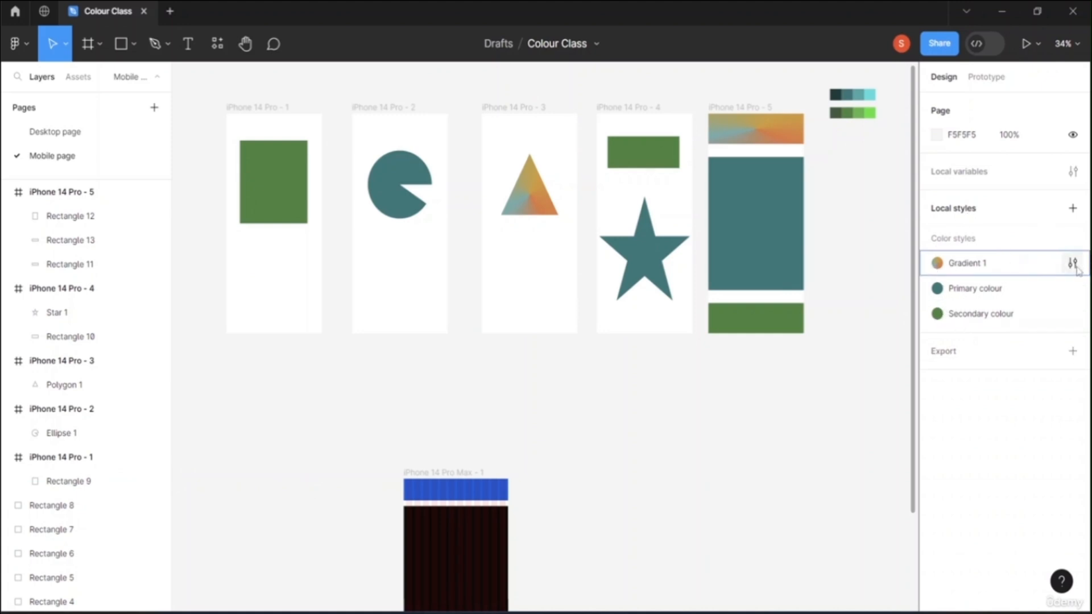
# Edit the Gradient 1 colour style, shifting its teal stop to a purple of RGB 136, 113, 173
pyautogui.click(1072, 265)
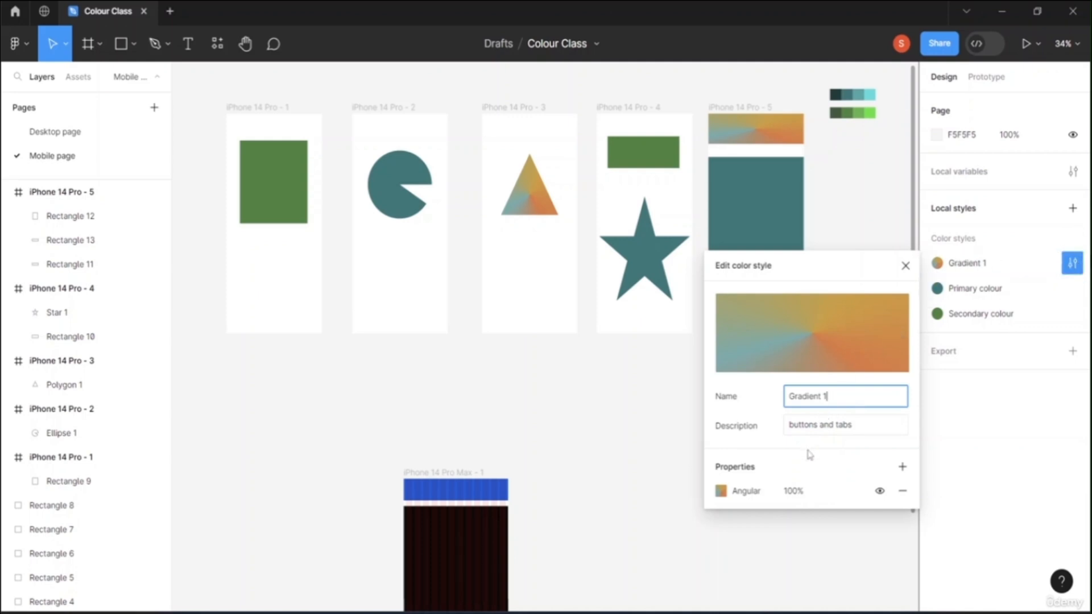
pyautogui.click(733, 498)
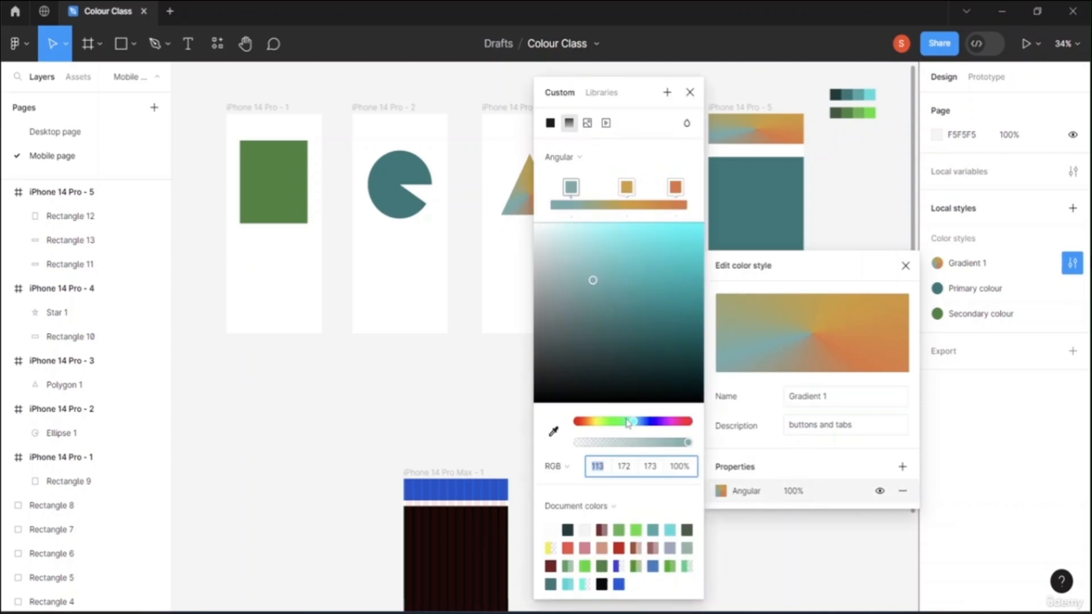
pyautogui.moveTo(634, 430); pyautogui.dragTo(660, 421)
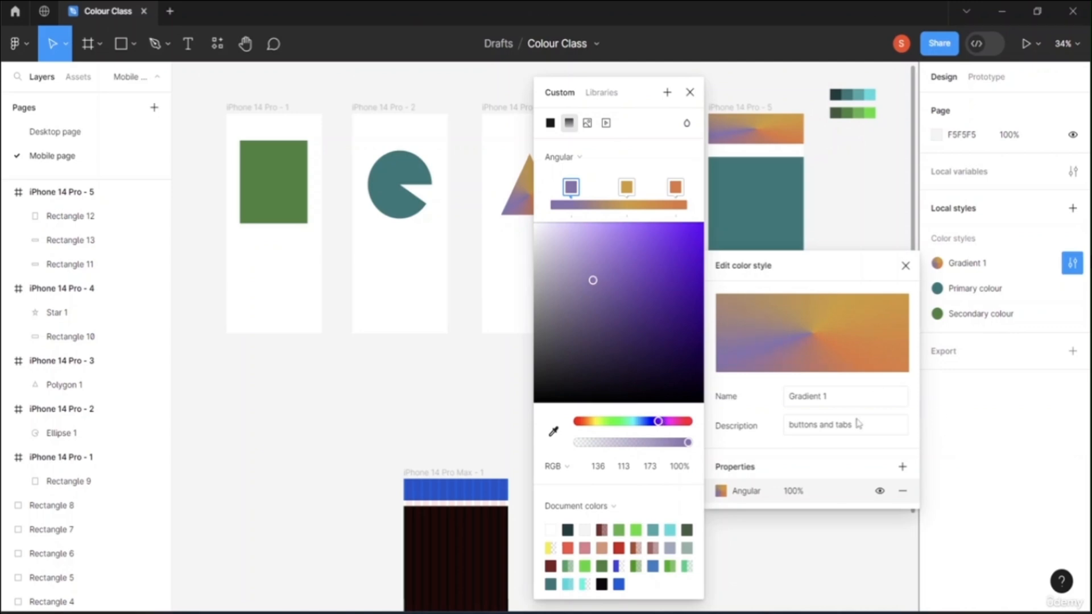
pyautogui.click(820, 551)
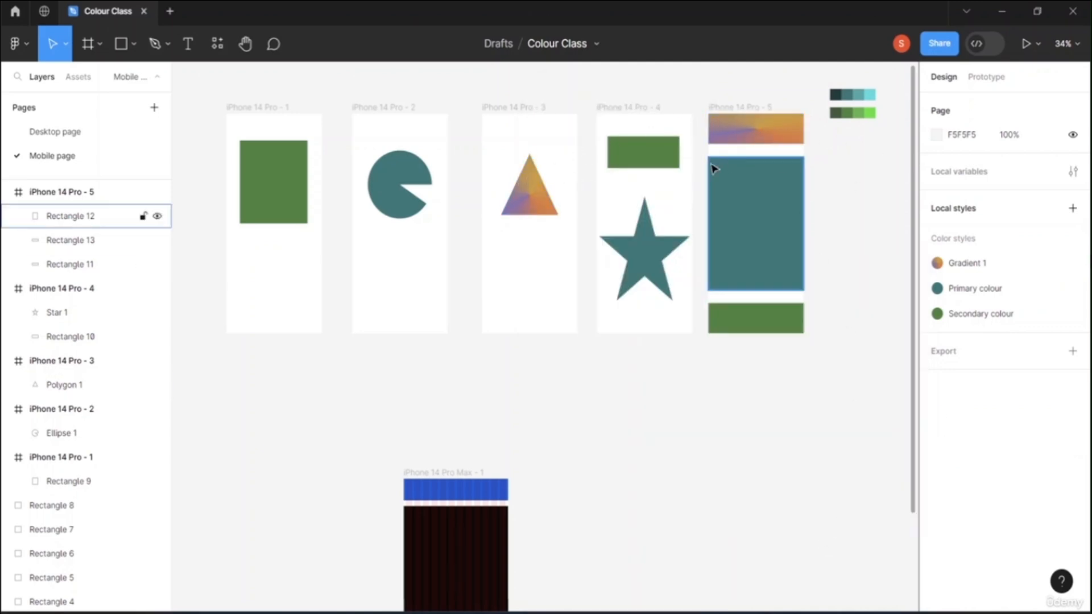
# Edit the Secondary colour style, shifting its hue from green to the teal-green 3D8275
pyautogui.click(641, 158)
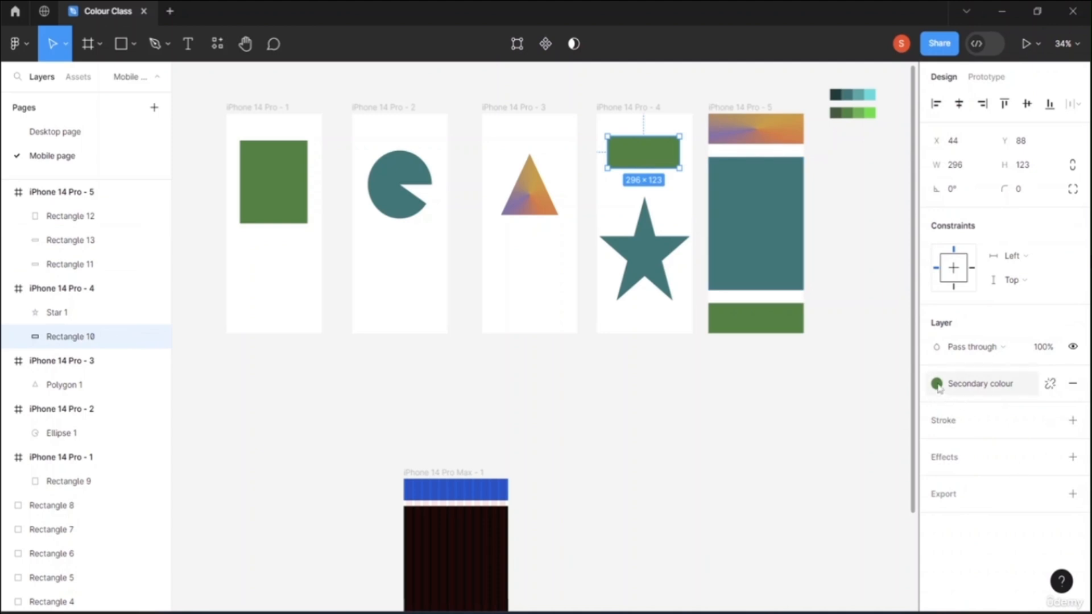
pyautogui.click(858, 373)
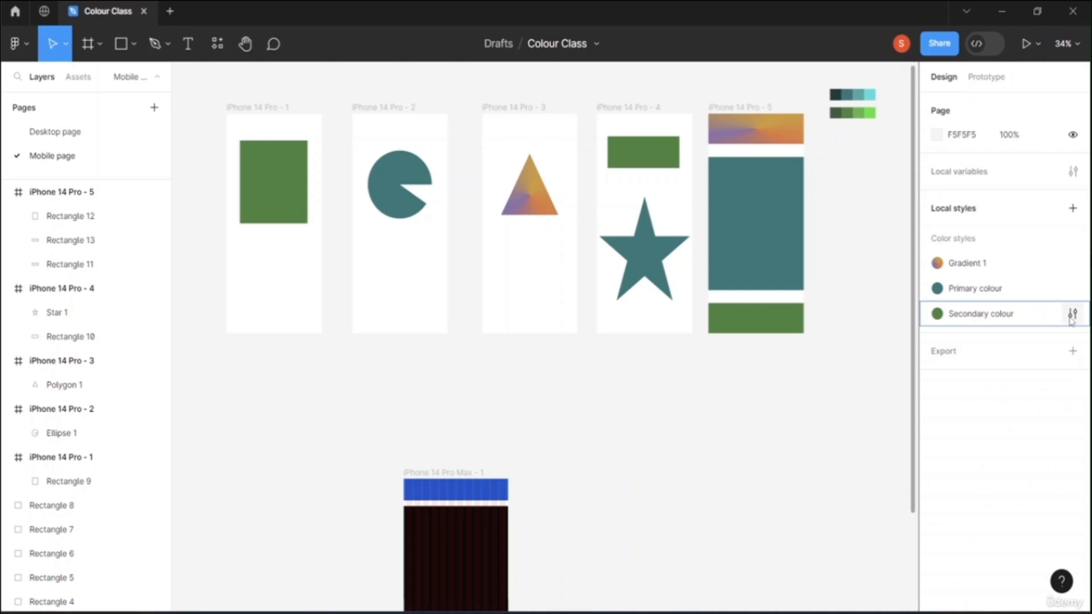
pyautogui.click(1072, 315)
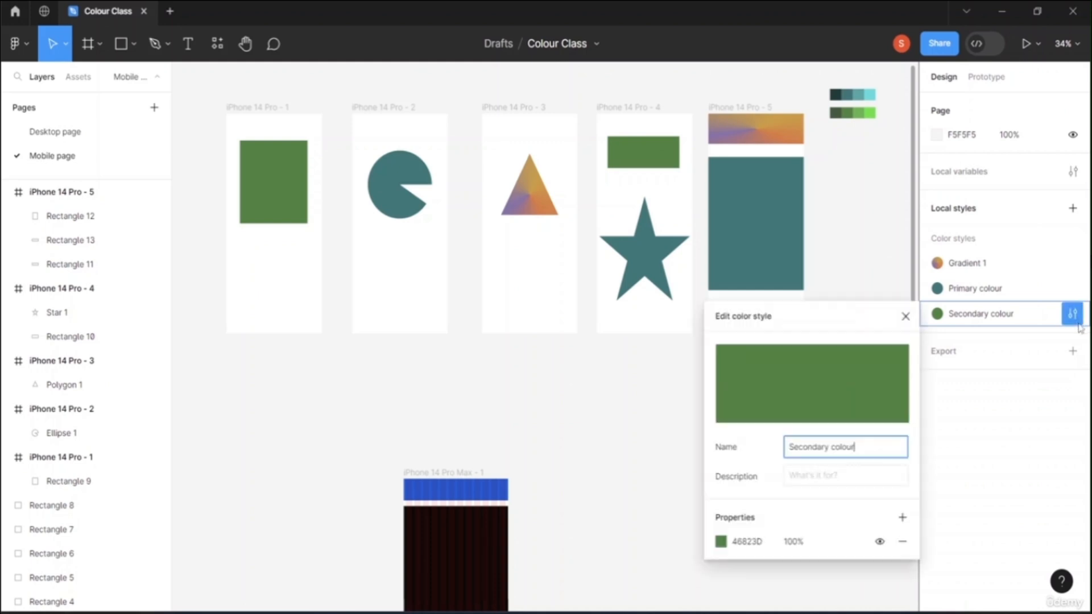
pyautogui.click(719, 543)
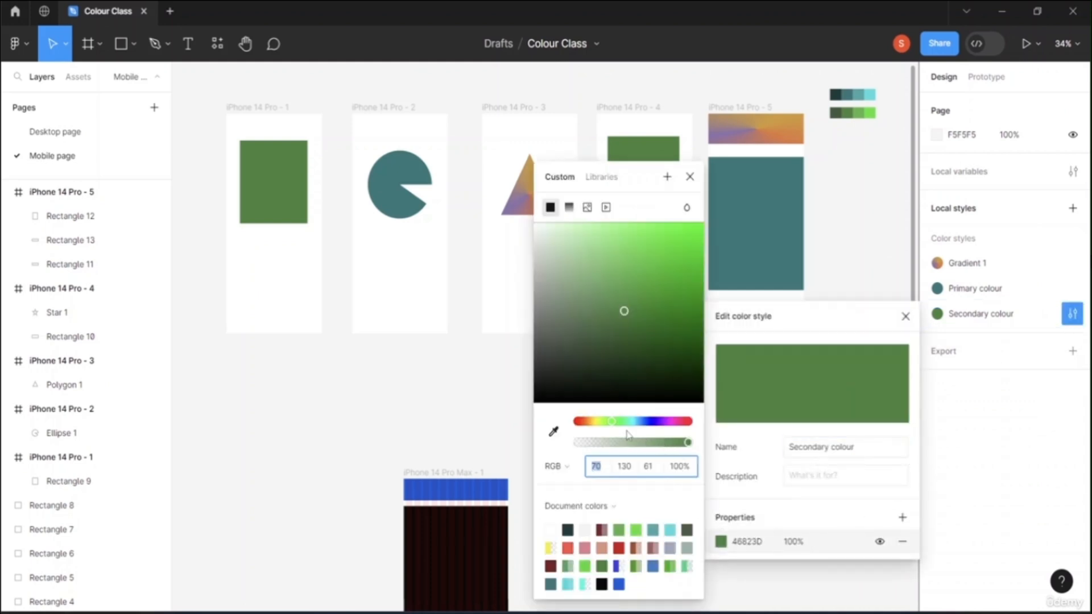
pyautogui.moveTo(689, 449)
pyautogui.mouseDown()
pyautogui.moveTo(637, 443)
pyautogui.moveTo(696, 447)
pyautogui.mouseUp()
pyautogui.moveTo(614, 424)
pyautogui.mouseDown()
pyautogui.moveTo(654, 426)
pyautogui.moveTo(631, 426)
pyautogui.mouseUp()
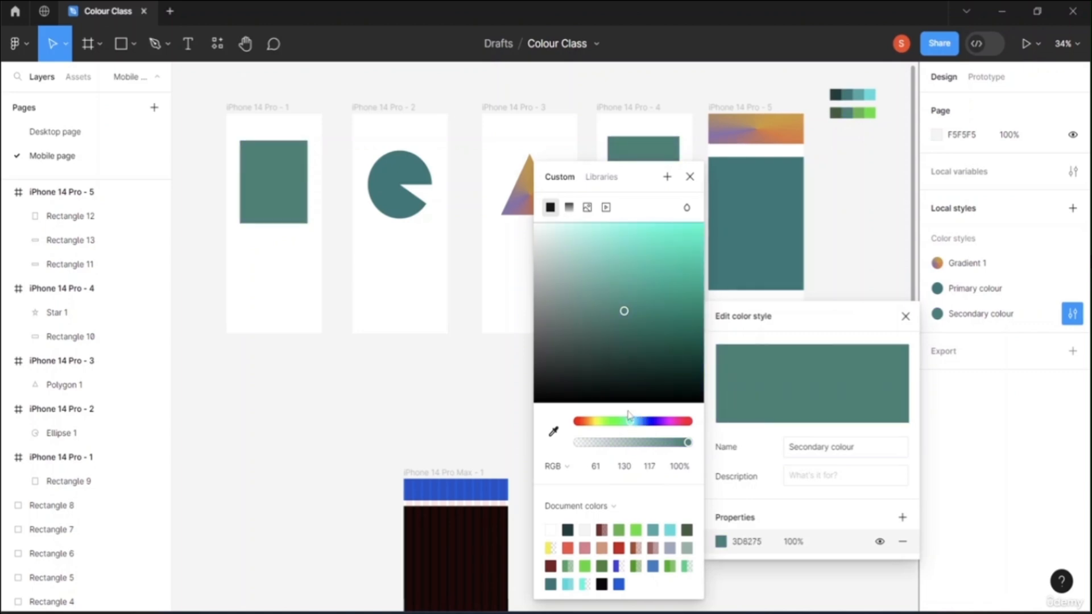
# Edit the Primary colour style to the pink-red D52665 and lower its opacity to 73%
pyautogui.click(974, 454)
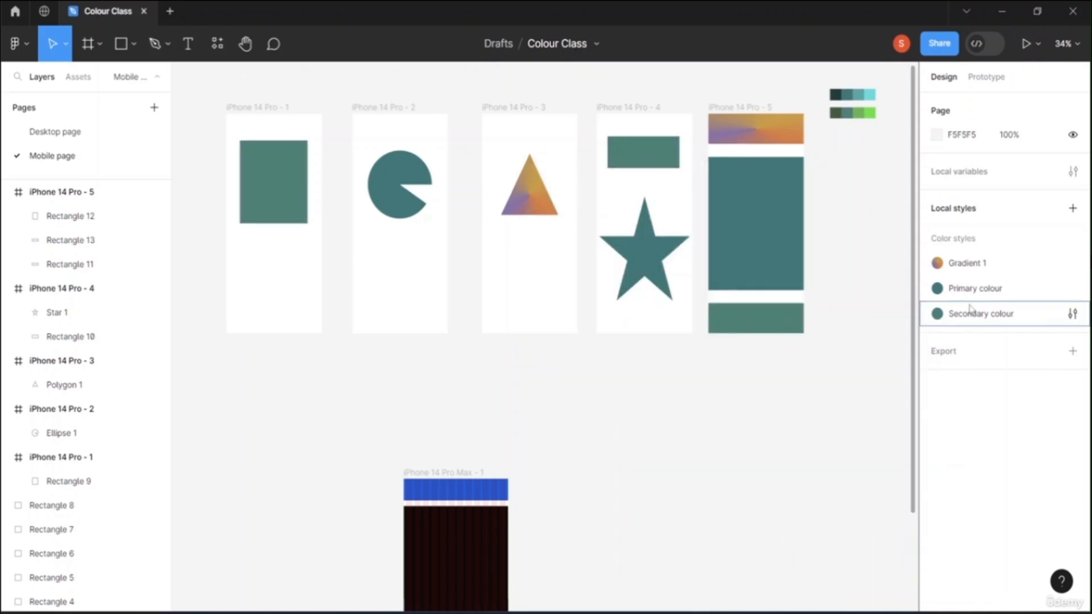
pyautogui.click(1072, 289)
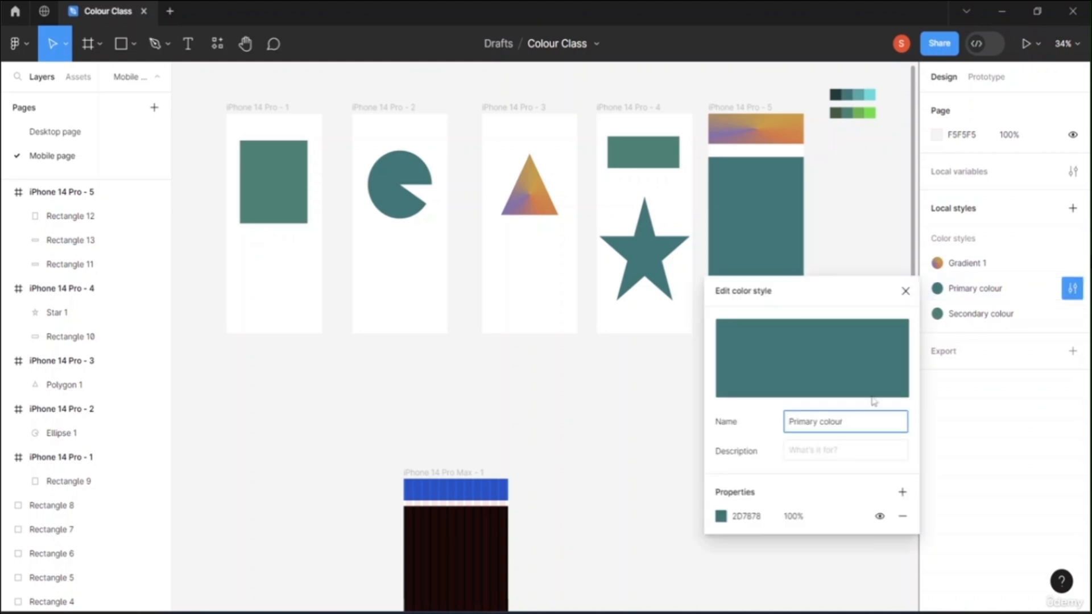
pyautogui.click(720, 516)
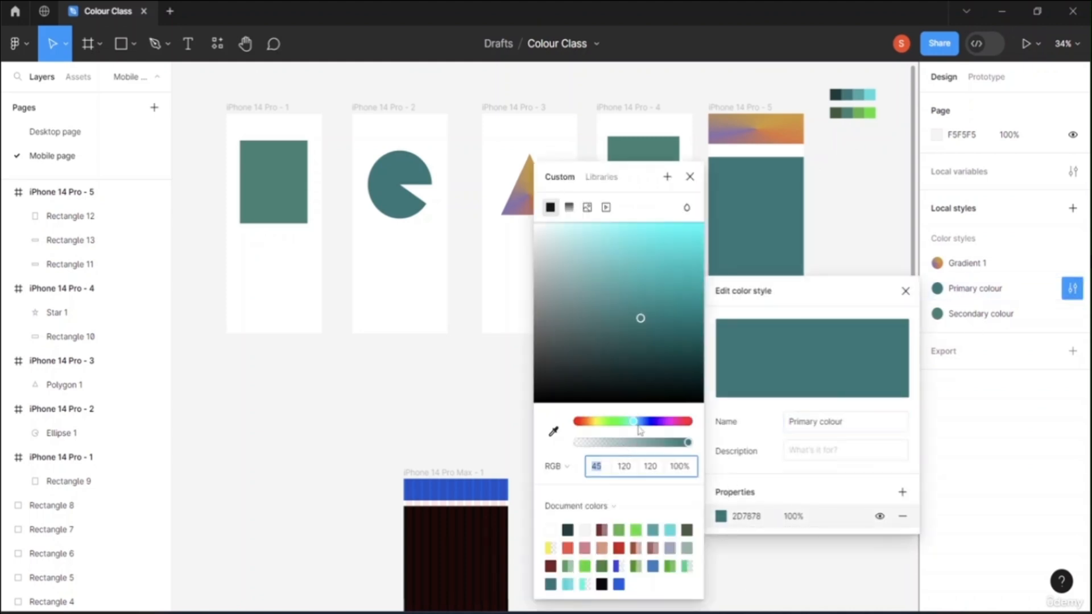
pyautogui.moveTo(637, 423); pyautogui.dragTo(681, 421)
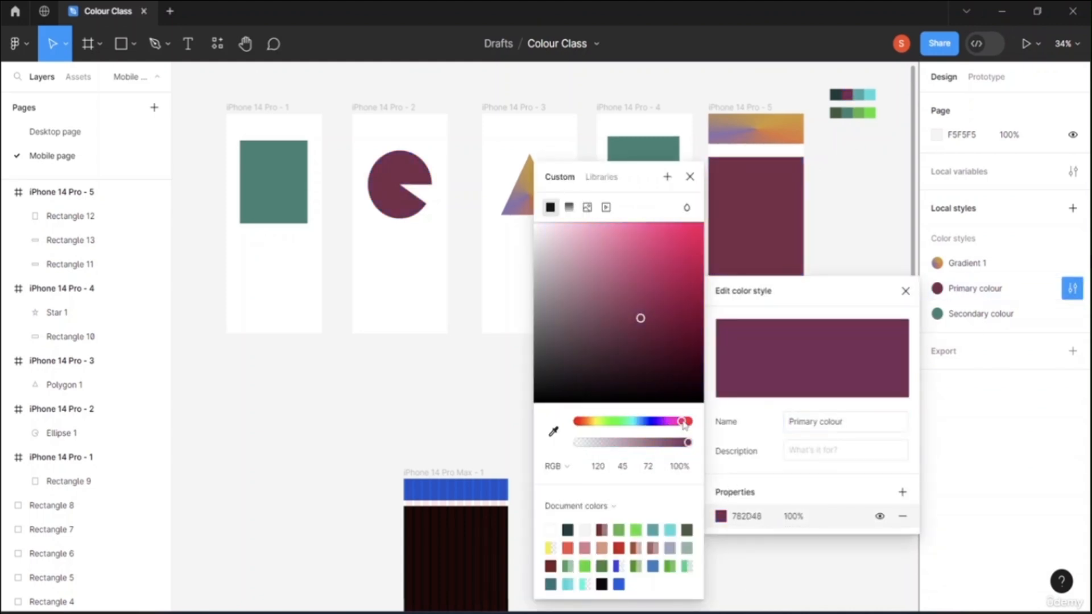
pyautogui.moveTo(638, 318); pyautogui.dragTo(675, 262)
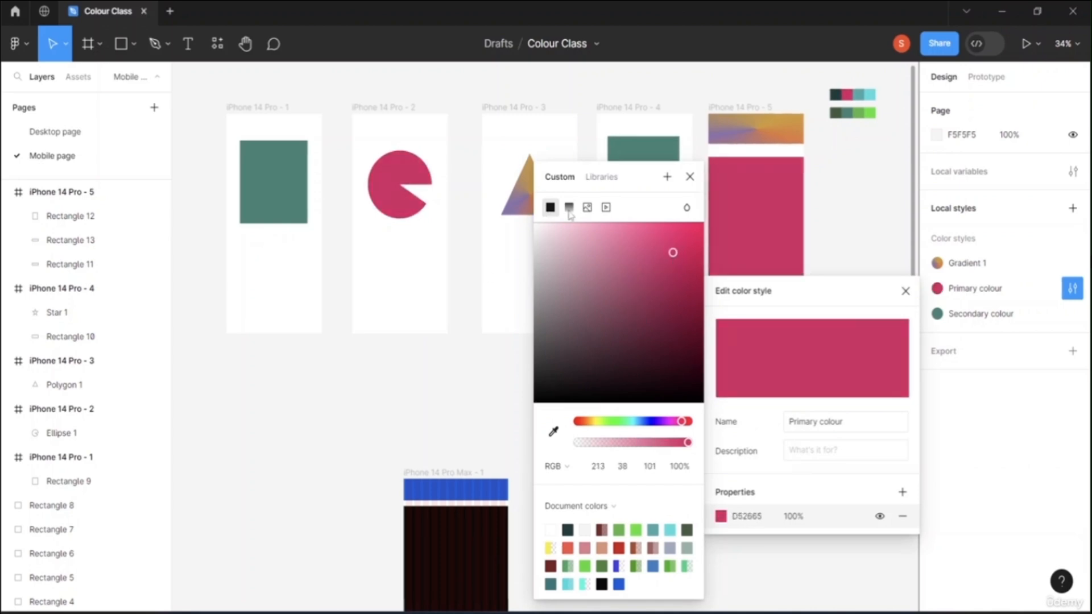
pyautogui.moveTo(676, 446); pyautogui.dragTo(659, 441)
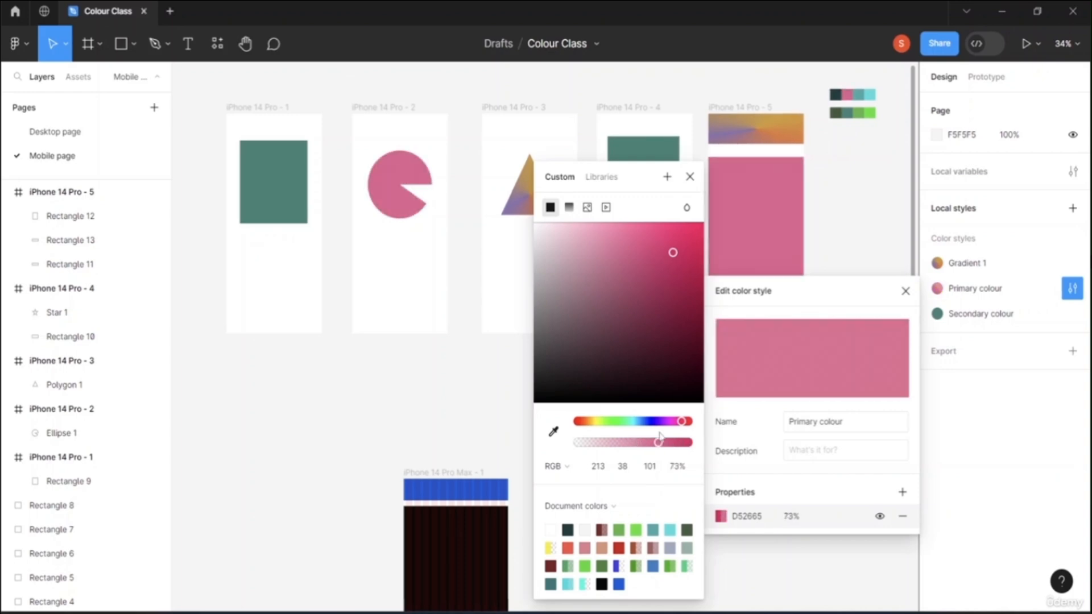
# Turn the Primary colour style into a linear gradient whose end stop is yellow-green RGB 178, 213, 38 at 0% opacity
pyautogui.click(569, 207)
pyautogui.moveTo(688, 188)
pyautogui.mouseDown()
pyautogui.moveTo(666, 189)
pyautogui.moveTo(684, 193)
pyautogui.mouseUp()
pyautogui.moveTo(680, 423); pyautogui.dragTo(601, 422)
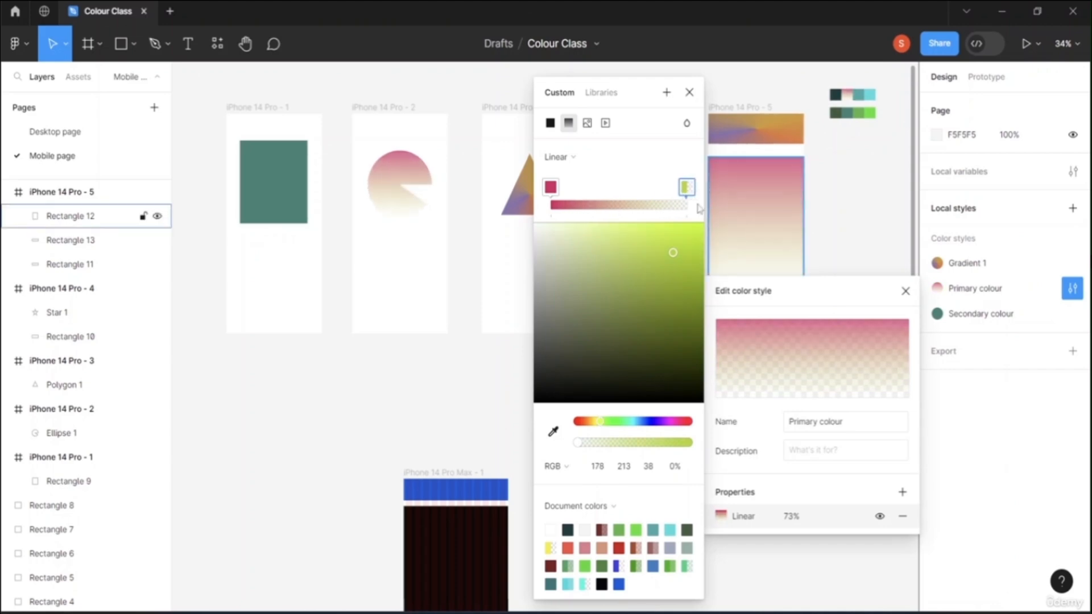
pyautogui.click(438, 422)
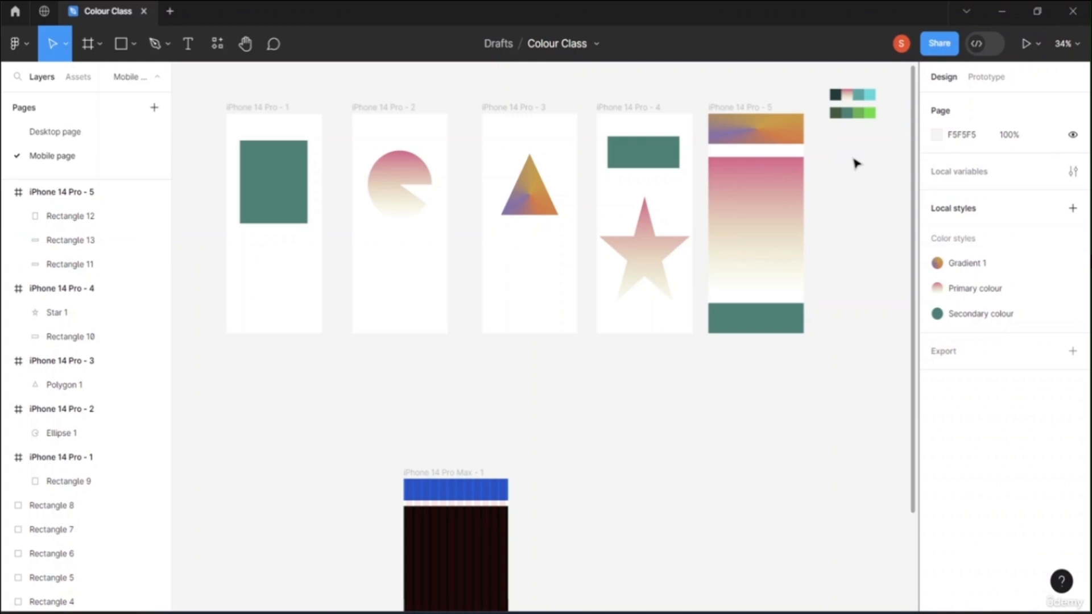
# Check which colour style the second swatch of the upper palette strip uses, and highlight Gradient 1 among the local styles
pyautogui.click(850, 100)
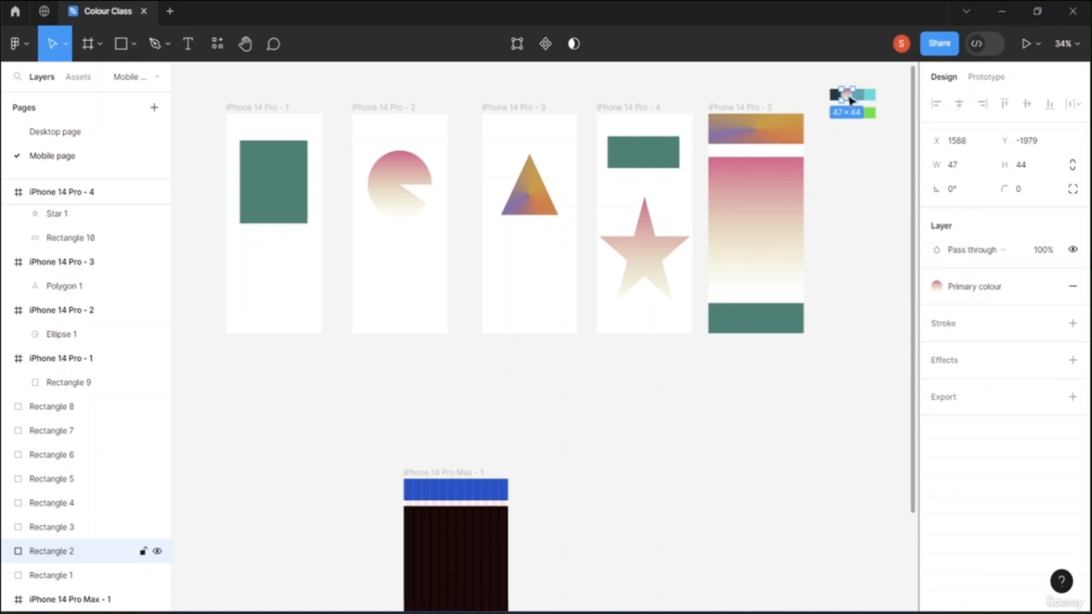
pyautogui.click(865, 125)
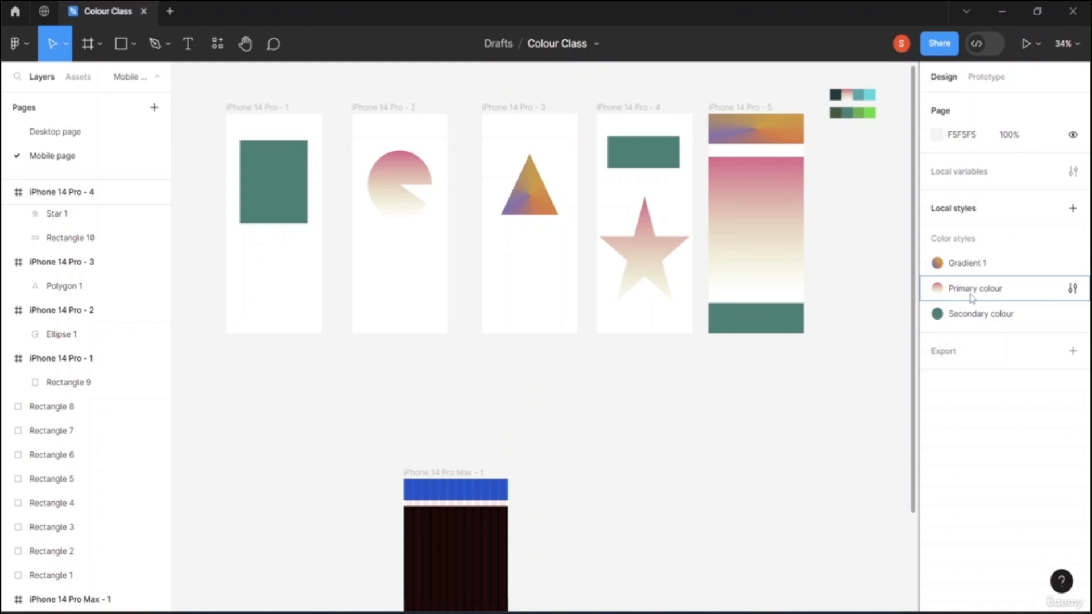
pyautogui.click(985, 264)
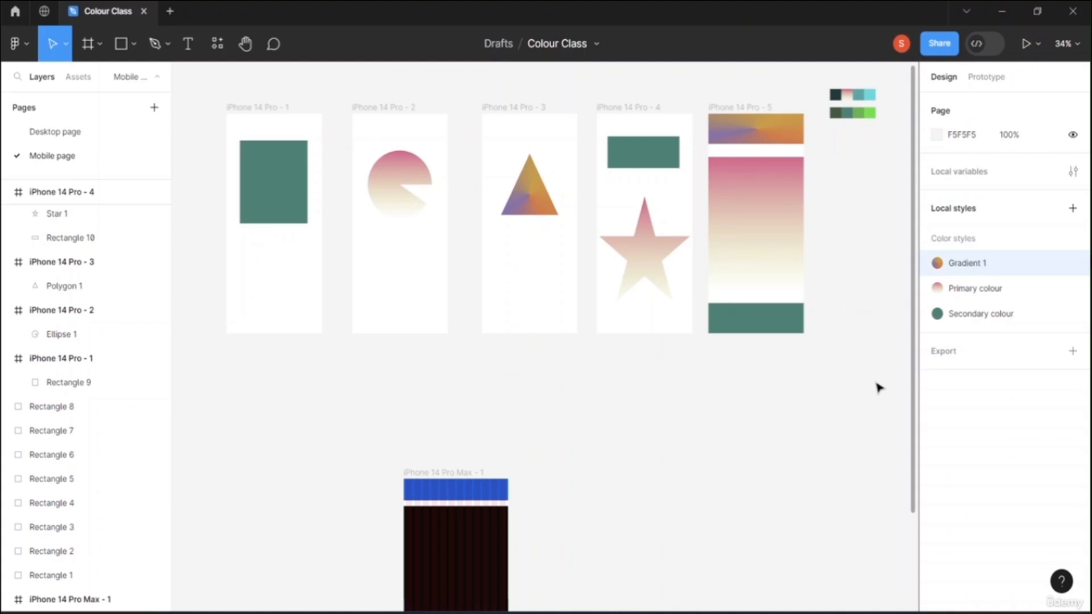
# Switch to the Desktop page of the Colour Class file
pyautogui.click(82, 135)
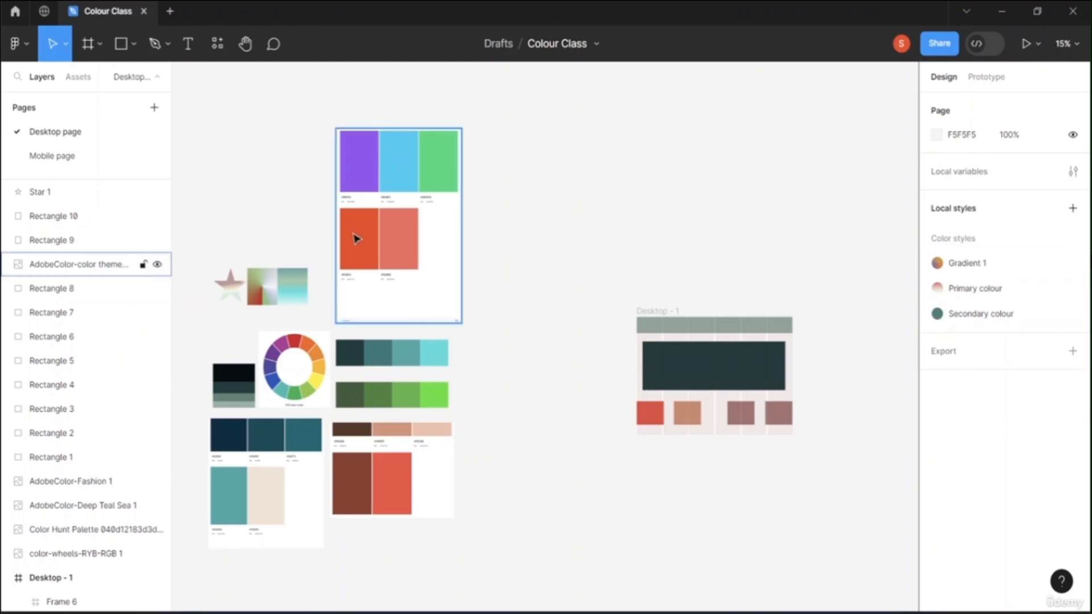
pyautogui.click(18, 11)
pyautogui.click(102, 11)
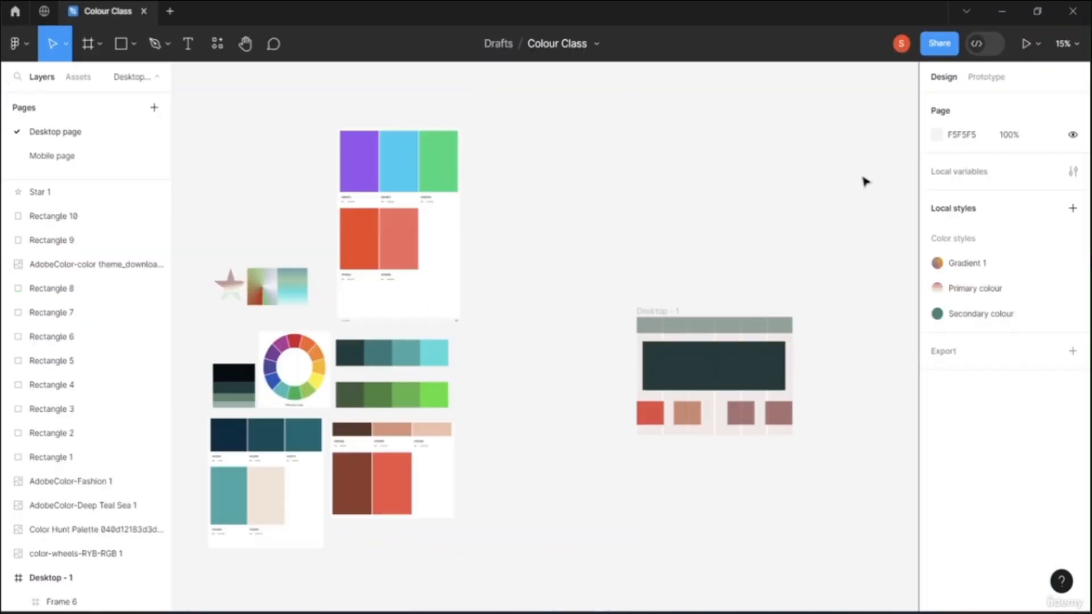
# Create a local colour style named Background colour with the muted red B34A4A
pyautogui.click(1079, 212)
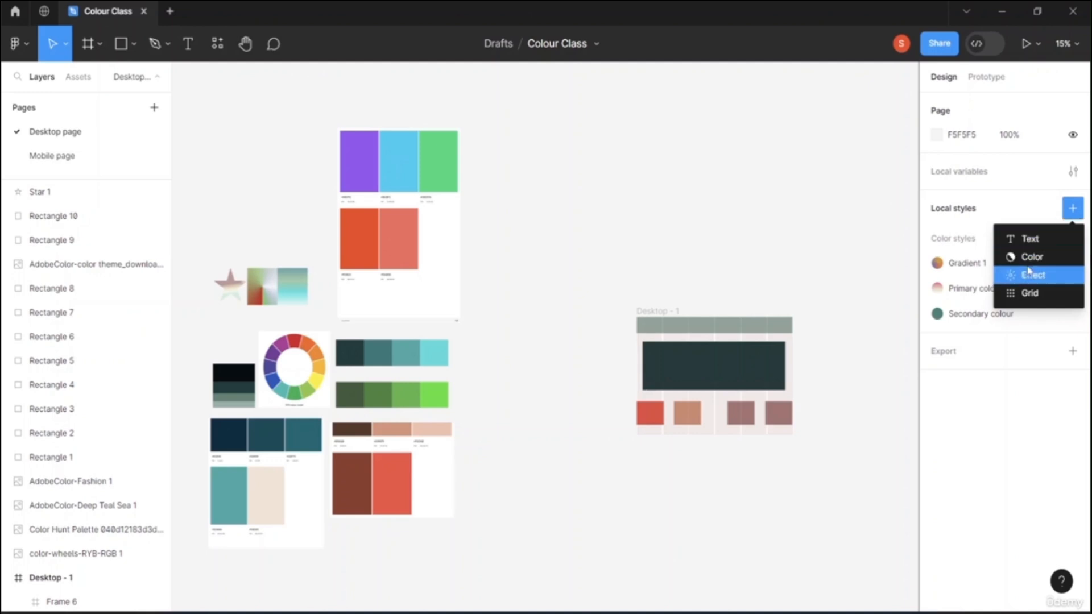
pyautogui.click(957, 237)
pyautogui.click(1070, 239)
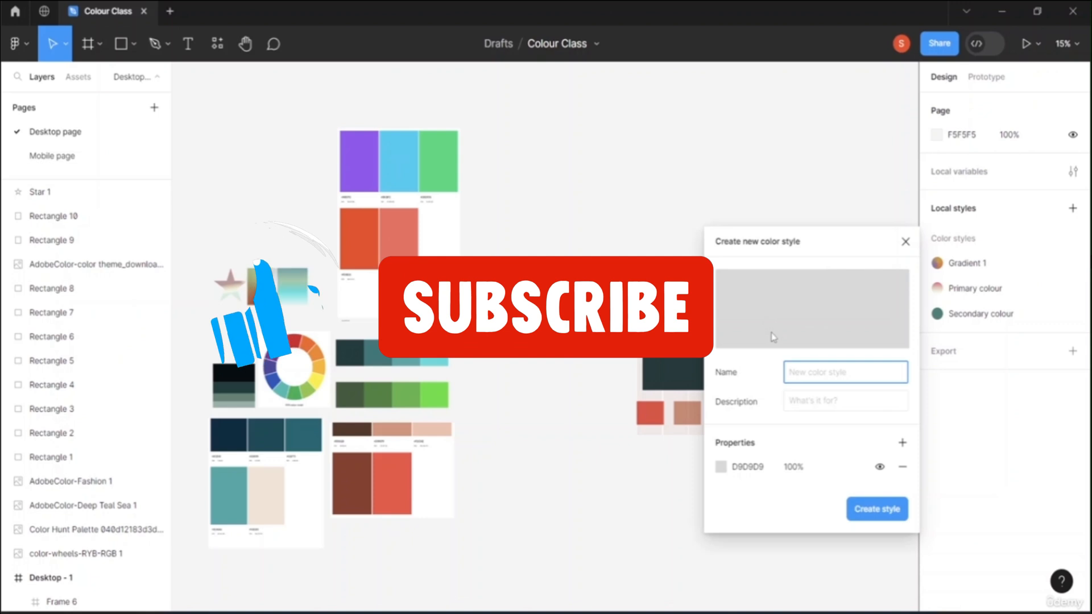
pyautogui.click(721, 466)
pyautogui.moveTo(620, 273)
pyautogui.mouseDown()
pyautogui.moveTo(655, 302)
pyautogui.moveTo(627, 340)
pyautogui.moveTo(632, 277)
pyautogui.mouseUp()
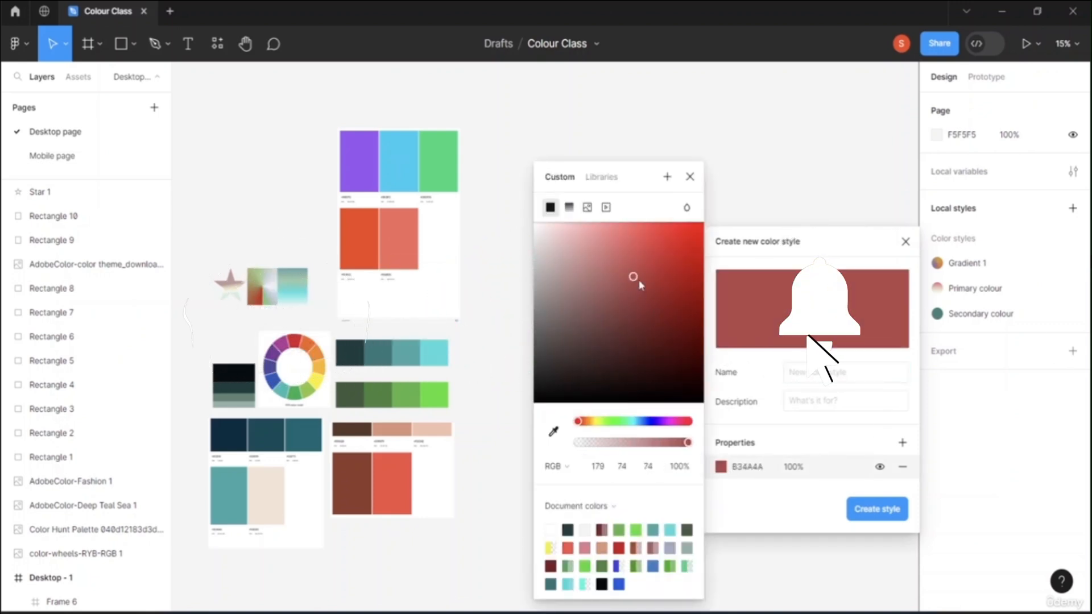
pyautogui.click(819, 376)
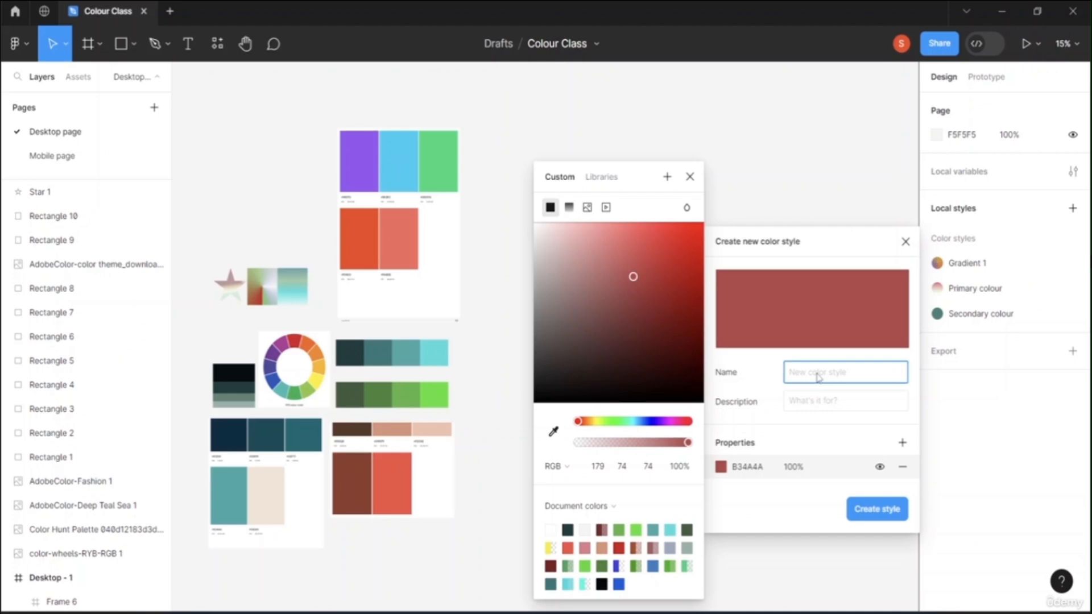
pyautogui.write('Background colour')
pyautogui.click(861, 513)
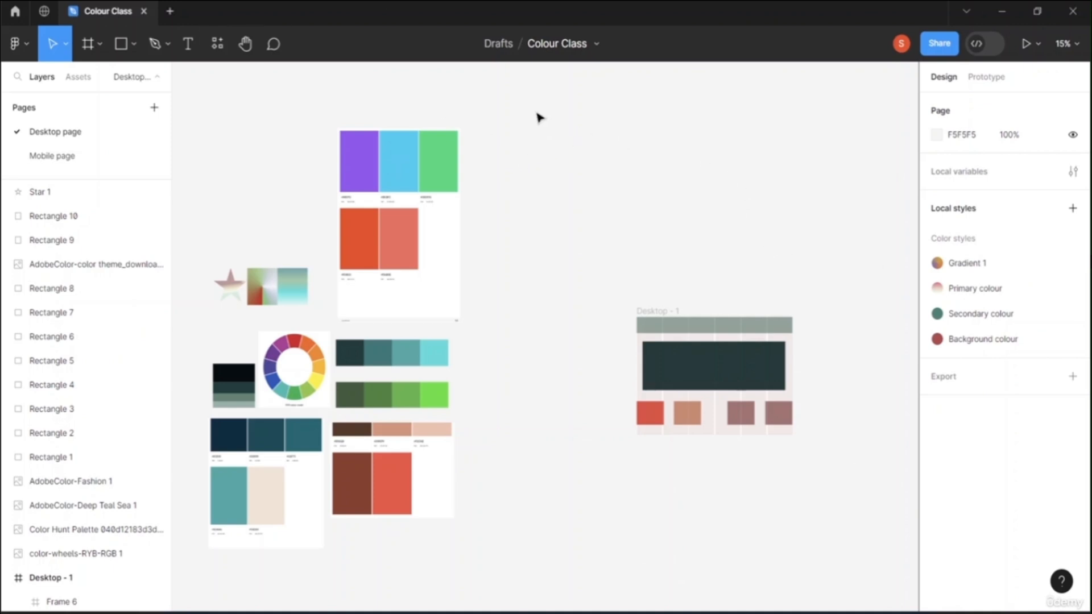
# Try to match the Desktop page's background to the Background colour style using the dark red 9C4040, and undo the change
pyautogui.click(937, 135)
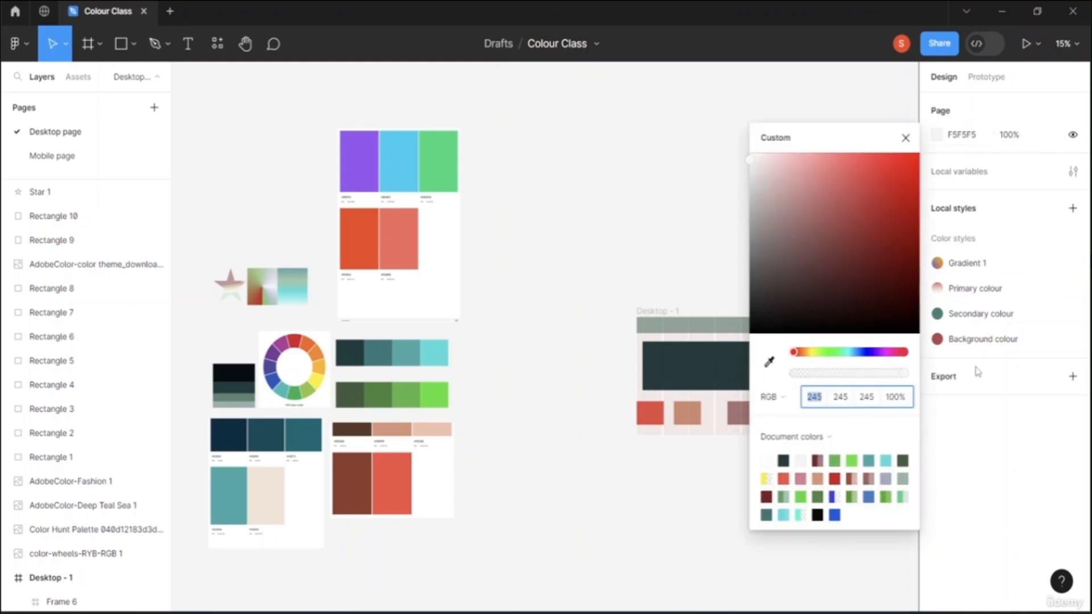
pyautogui.click(966, 342)
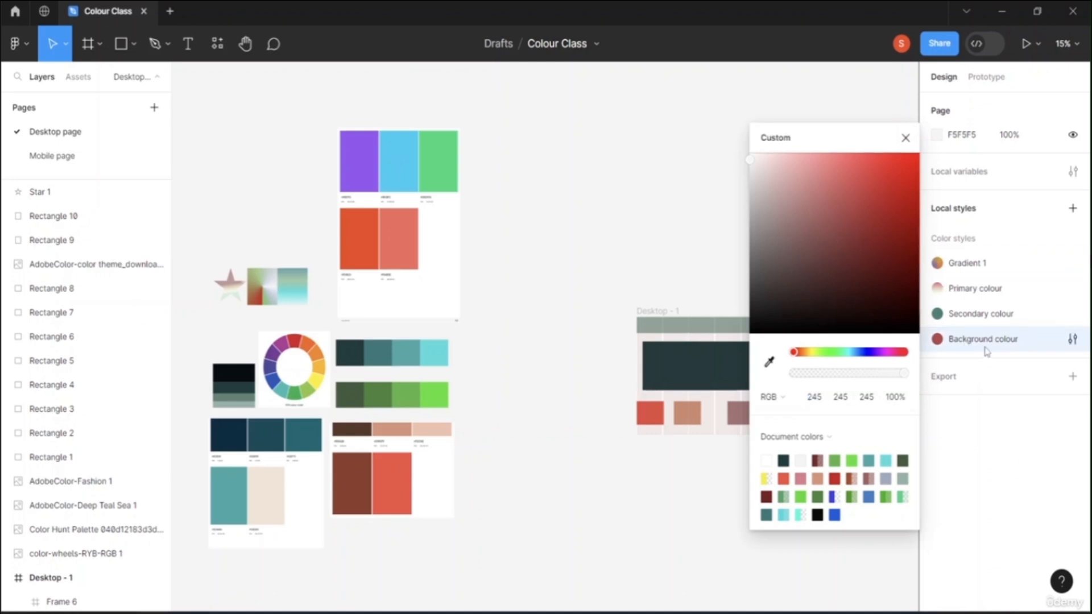
pyautogui.click(611, 158)
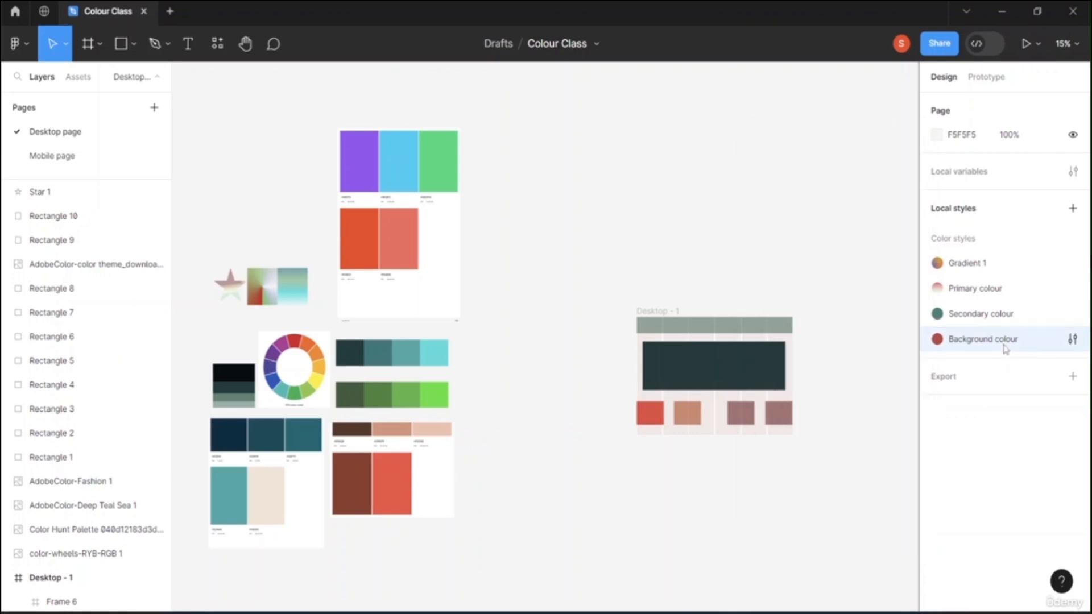
pyautogui.click(938, 137)
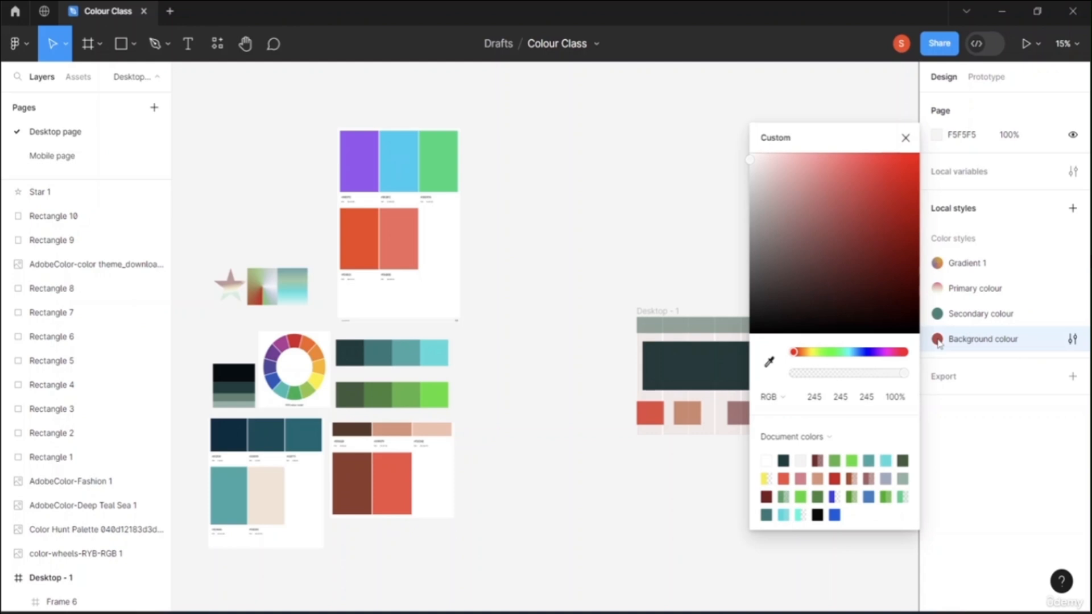
pyautogui.click(937, 339)
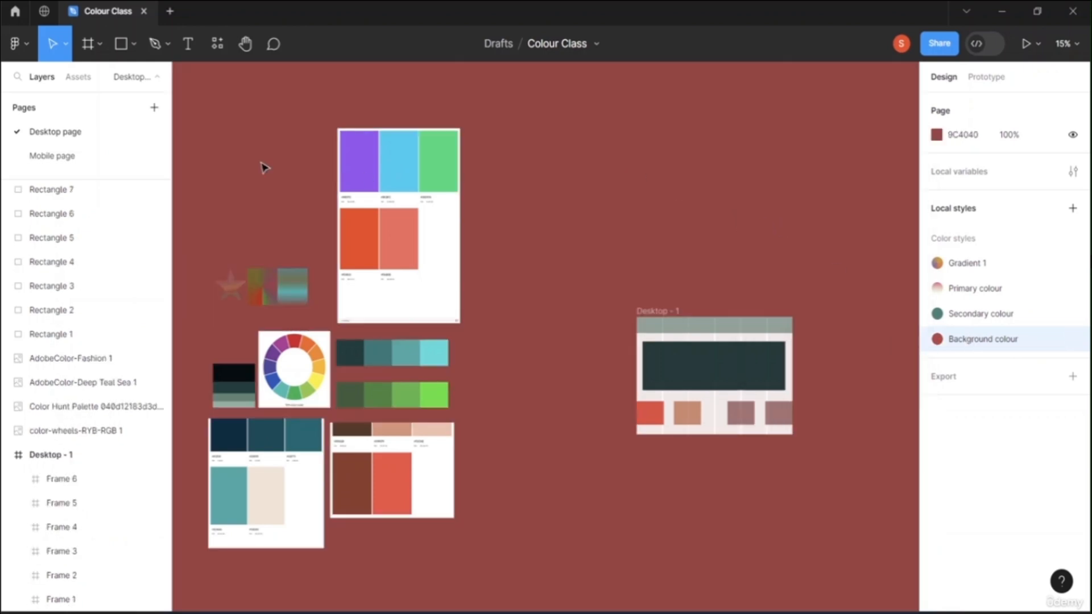
pyautogui.hotkey('ctrl', 'z')
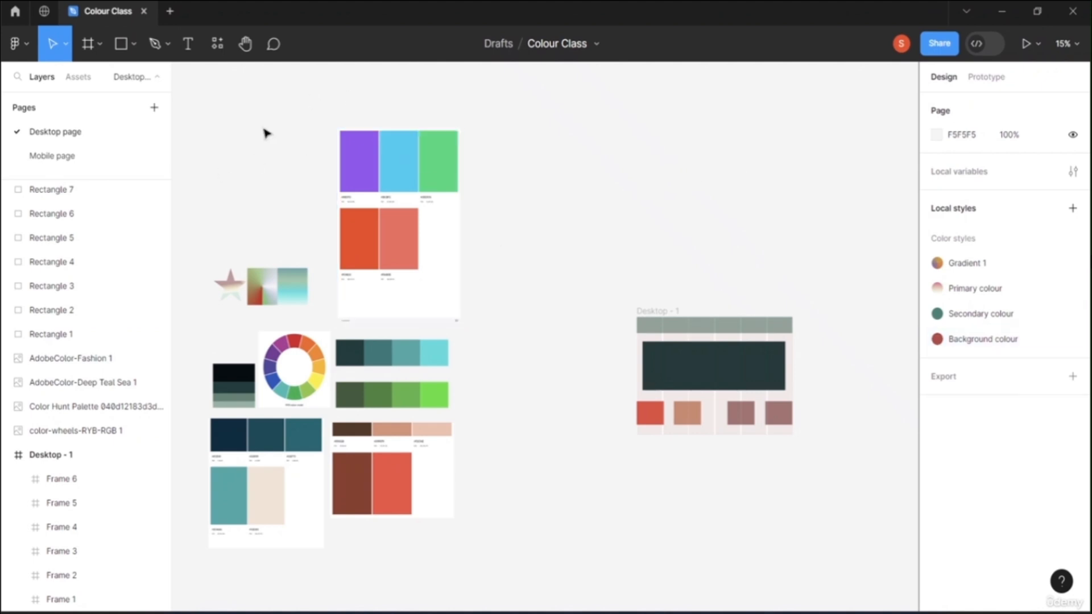
# Return to the Mobile page and look over its frames and local colour styles
pyautogui.click(65, 156)
pyautogui.scroll(-2, 598, 436)
pyautogui.scroll(2, 577, 441)
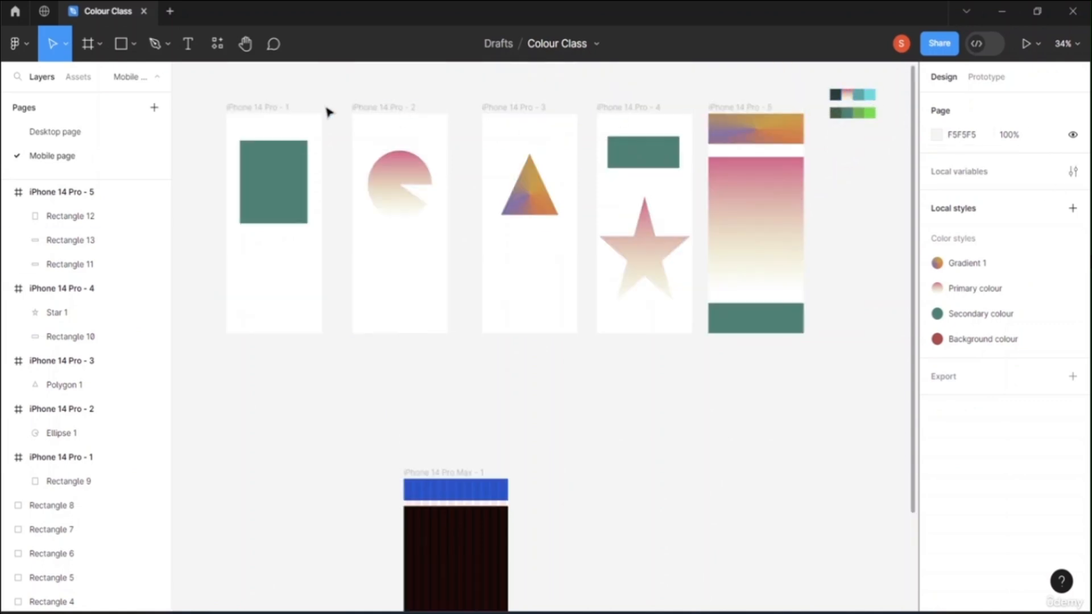